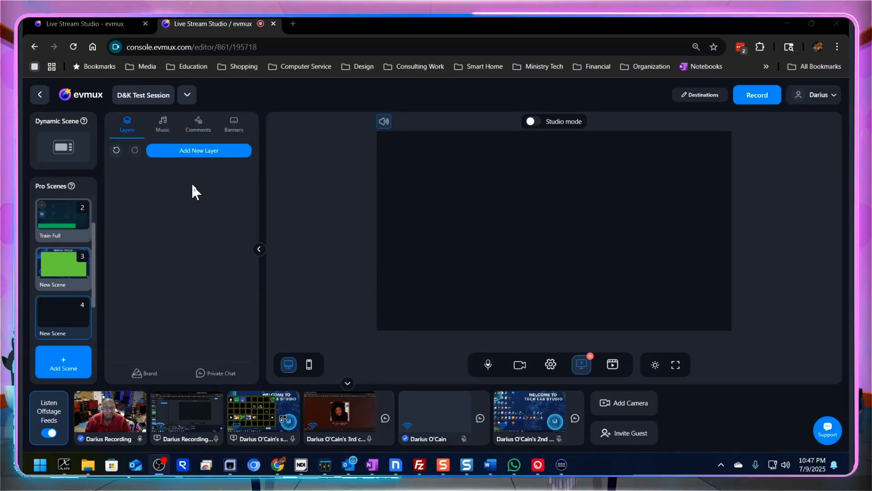
Add a Dynamic Grid layer to the empty scene and shape it into a tall, narrow box along the canvas's right side.
{"action": "left_click", "coordinate": [203, 152]}
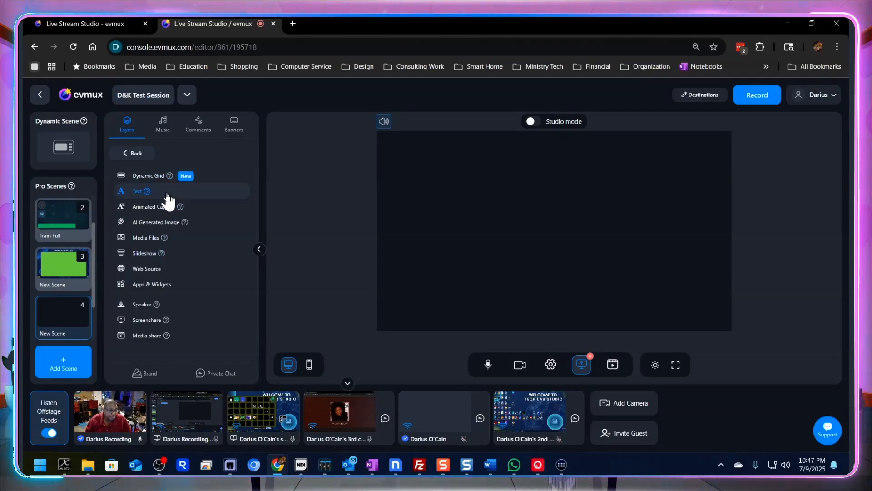
{"action": "left_click", "coordinate": [150, 176]}
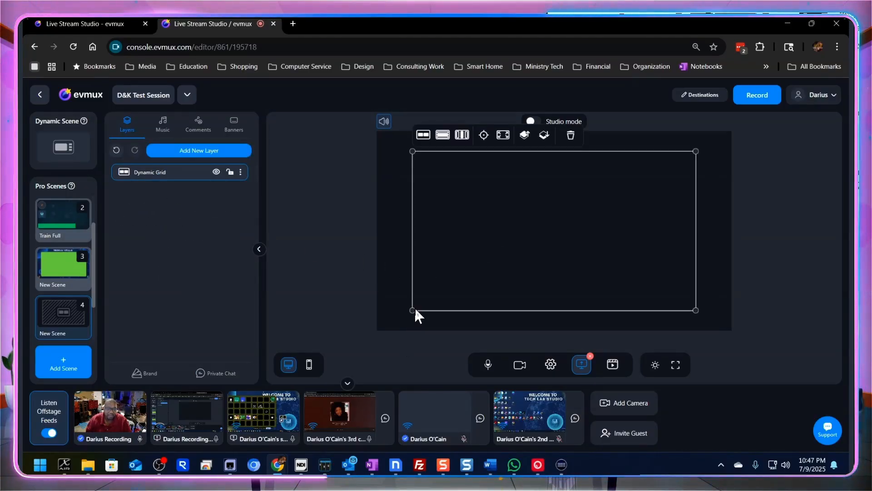
{"action": "left_click_drag", "start_coordinate": [412, 310], "coordinate": [617, 308]}
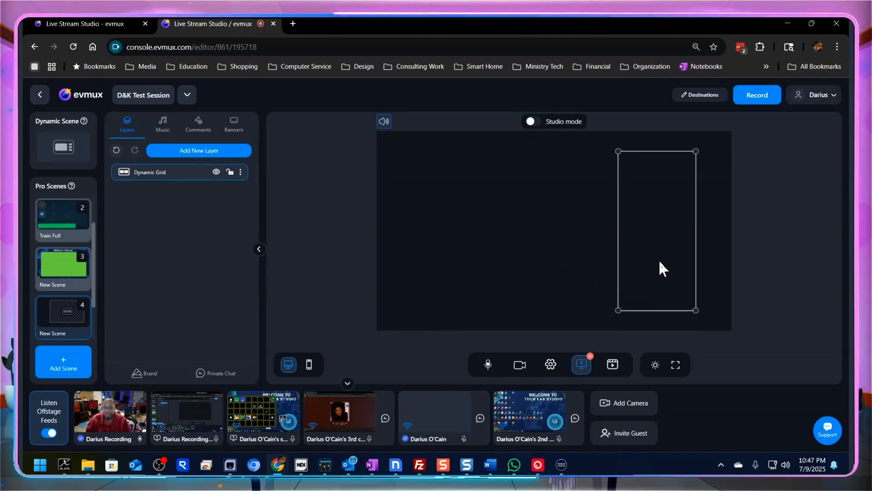
{"action": "left_click_drag", "start_coordinate": [672, 247], "coordinate": [670, 243]}
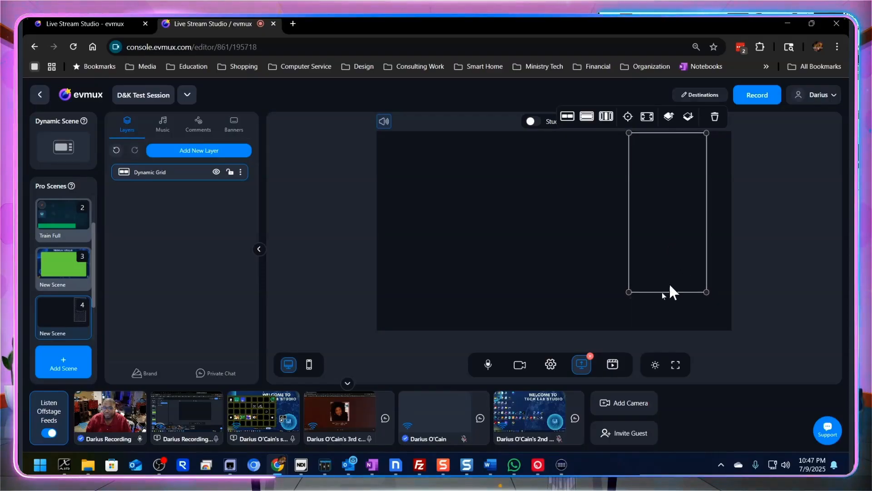
{"action": "left_click_drag", "start_coordinate": [706, 292], "coordinate": [723, 321]}
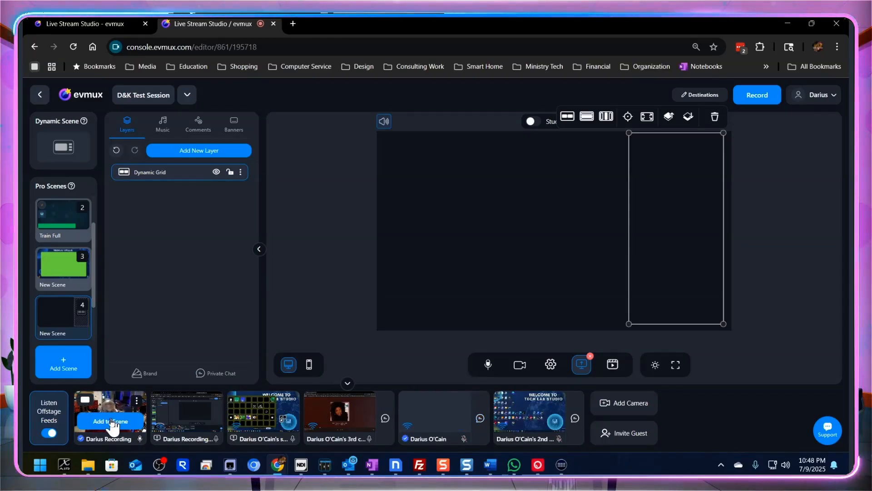
Add all six available camera and screen feeds to the scene so they fill the dynamic grid.
{"action": "left_click", "coordinate": [112, 421]}
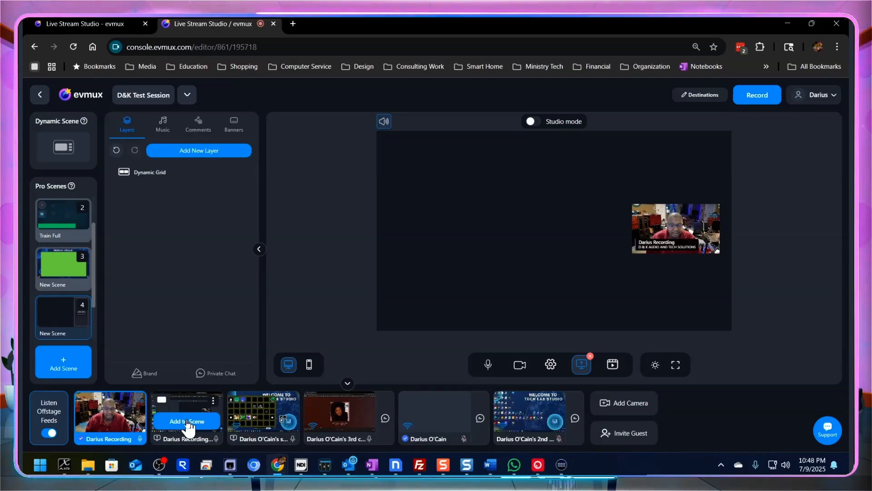
{"action": "left_click", "coordinate": [188, 422]}
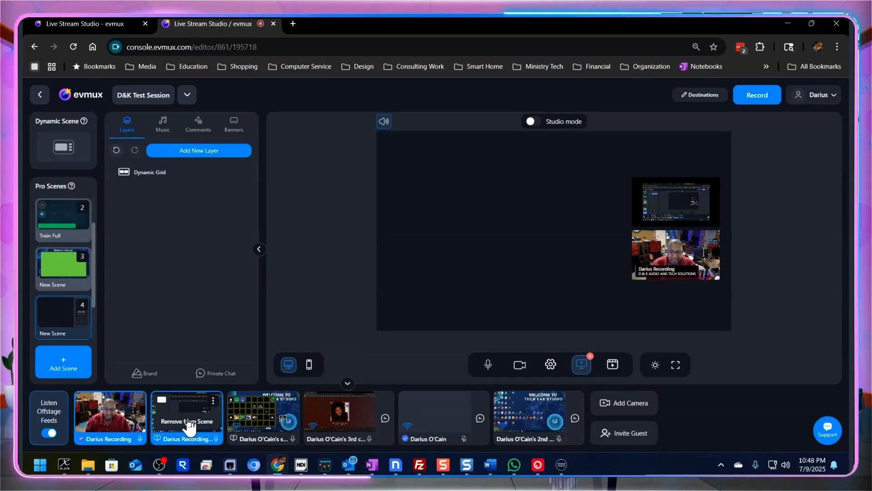
{"action": "mouse_move", "coordinate": [253, 426]}
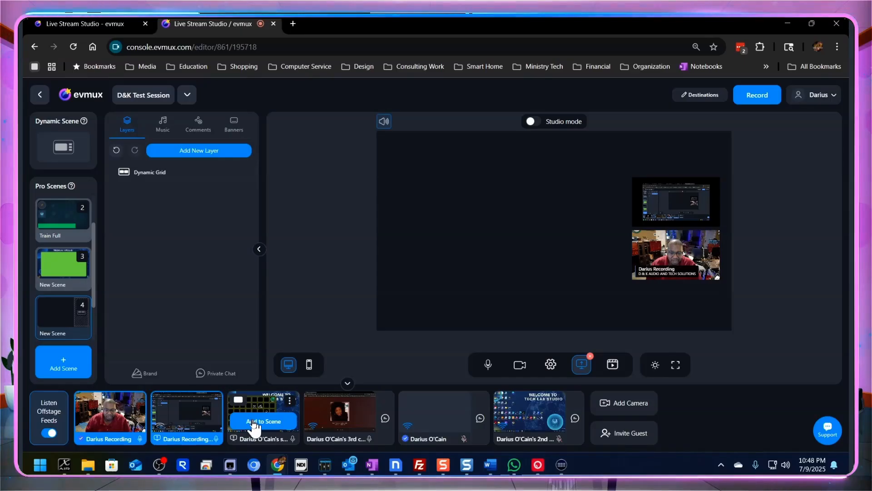
{"action": "left_click", "coordinate": [254, 422]}
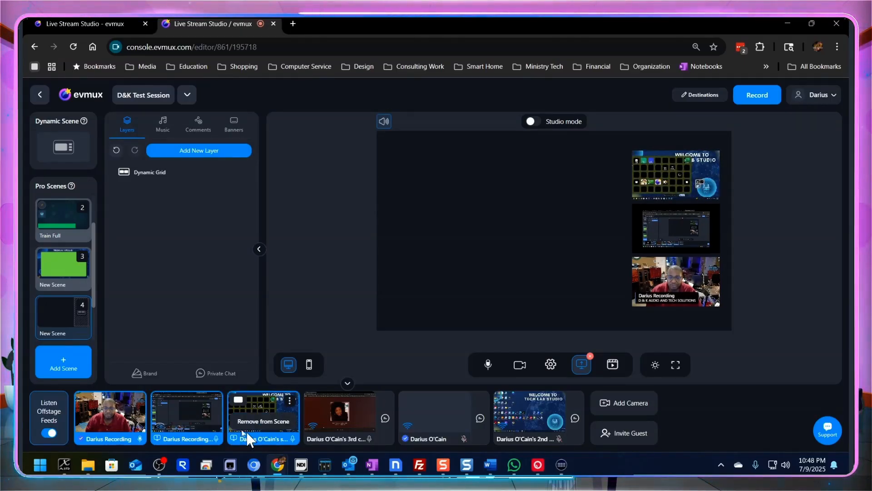
{"action": "mouse_move", "coordinate": [363, 426]}
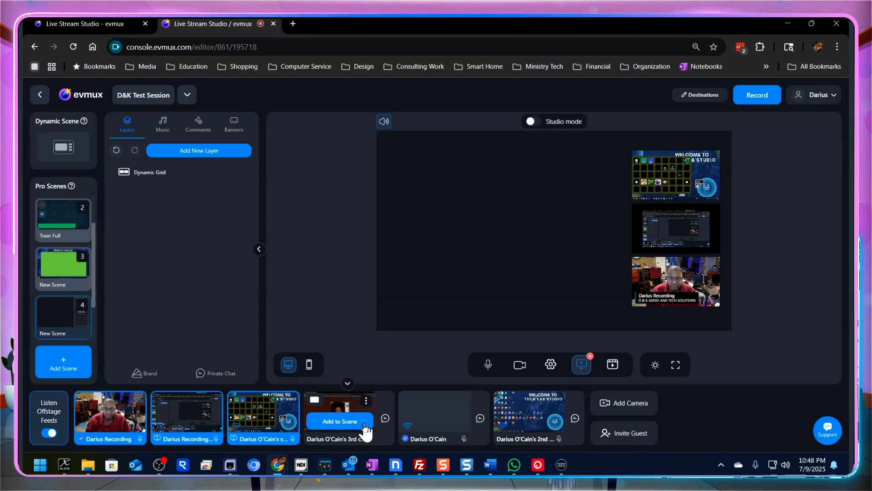
{"action": "left_click", "coordinate": [364, 424]}
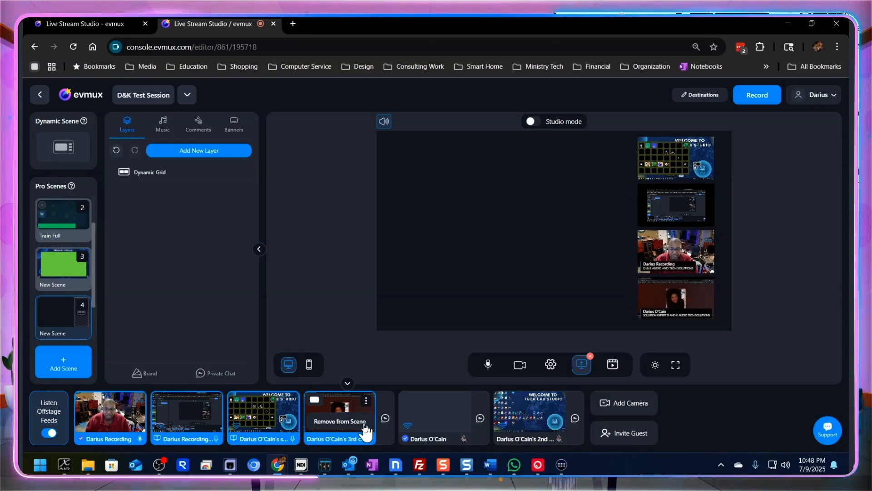
{"action": "mouse_move", "coordinate": [444, 427]}
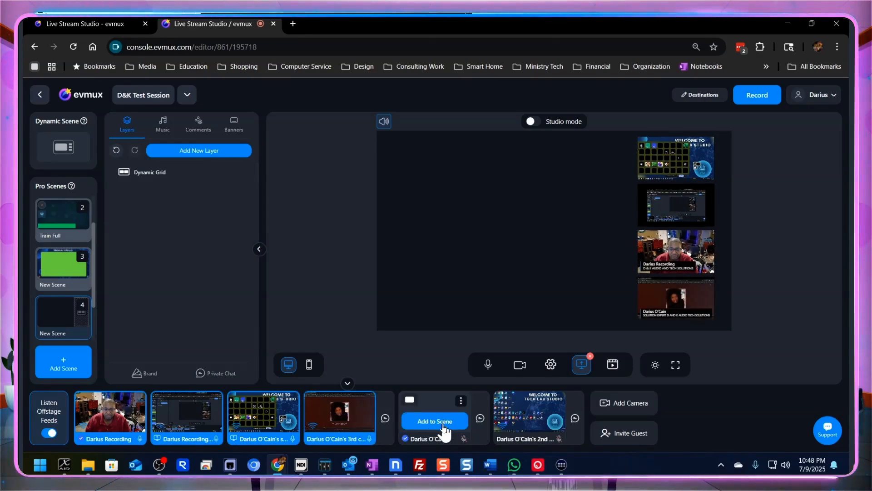
{"action": "left_click", "coordinate": [443, 426]}
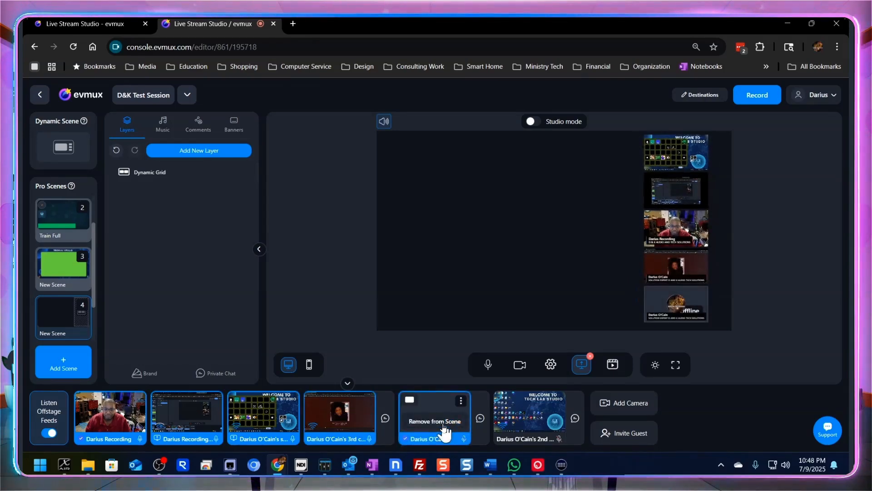
{"action": "mouse_move", "coordinate": [535, 427]}
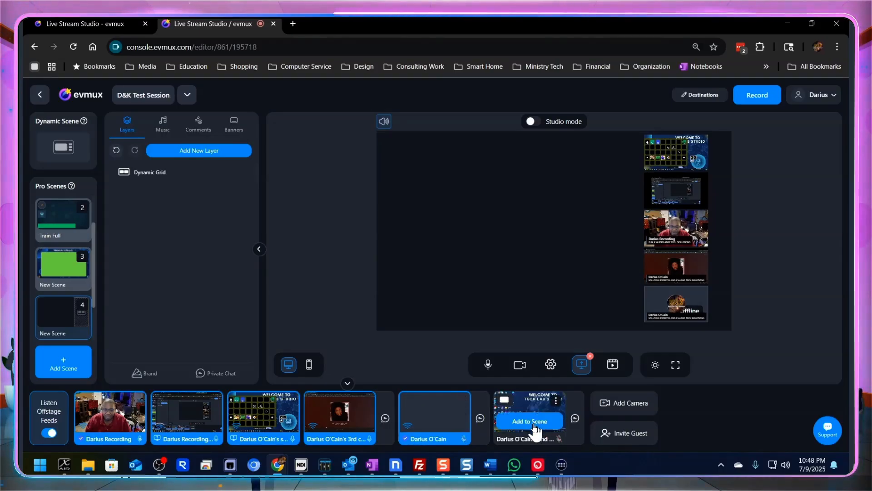
{"action": "left_click", "coordinate": [535, 425]}
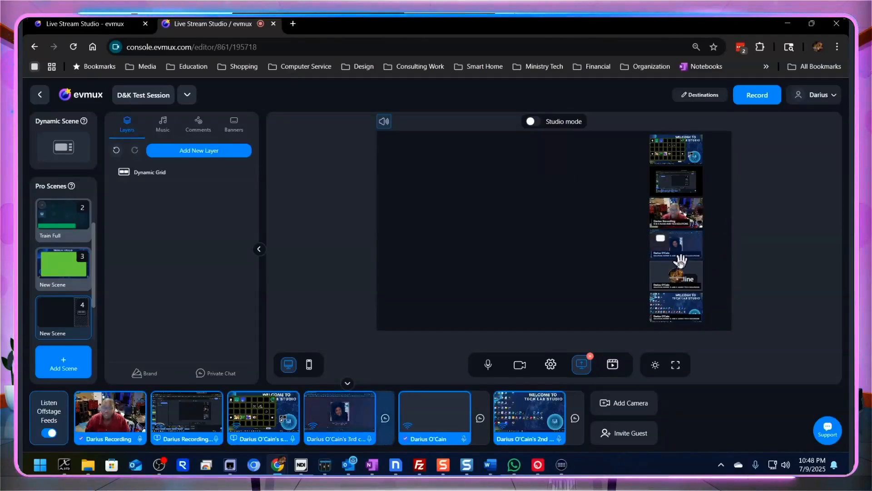
Widen the dynamic grid toward the canvas centre until the six feeds arrange in two columns.
{"action": "left_click", "coordinate": [689, 237]}
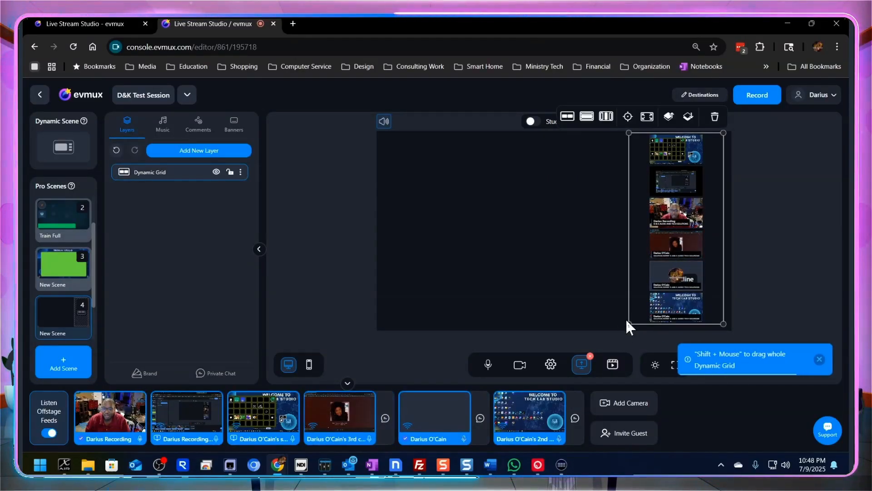
{"action": "left_click_drag", "start_coordinate": [629, 323], "coordinate": [587, 321]}
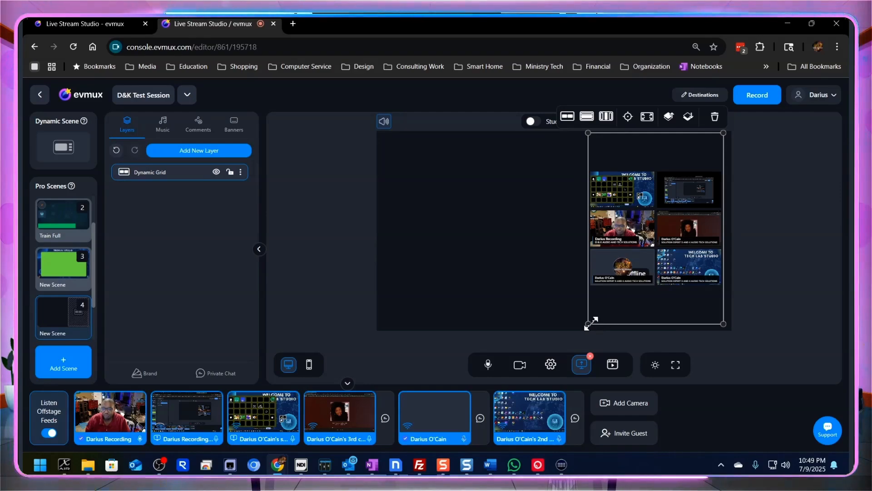
{"action": "left_click_drag", "start_coordinate": [588, 323], "coordinate": [593, 321]}
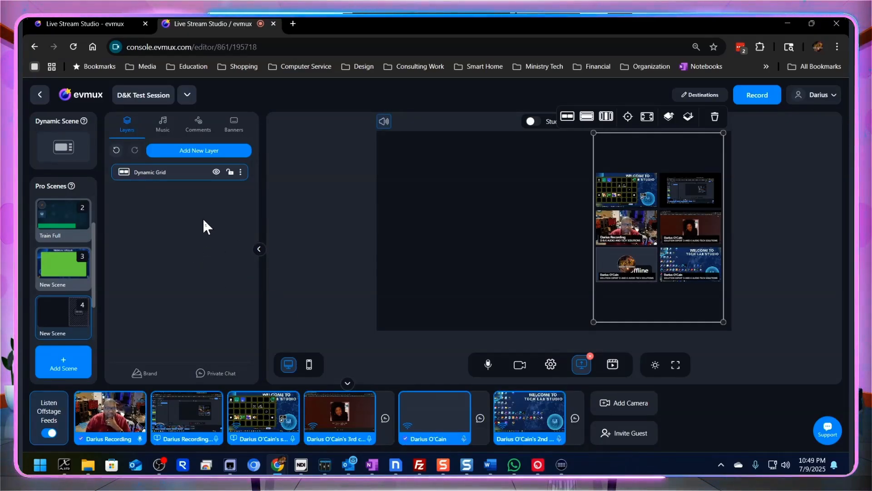
Start a new slideshow layer and replace its default name with Slide Test.
{"action": "left_click", "coordinate": [203, 155]}
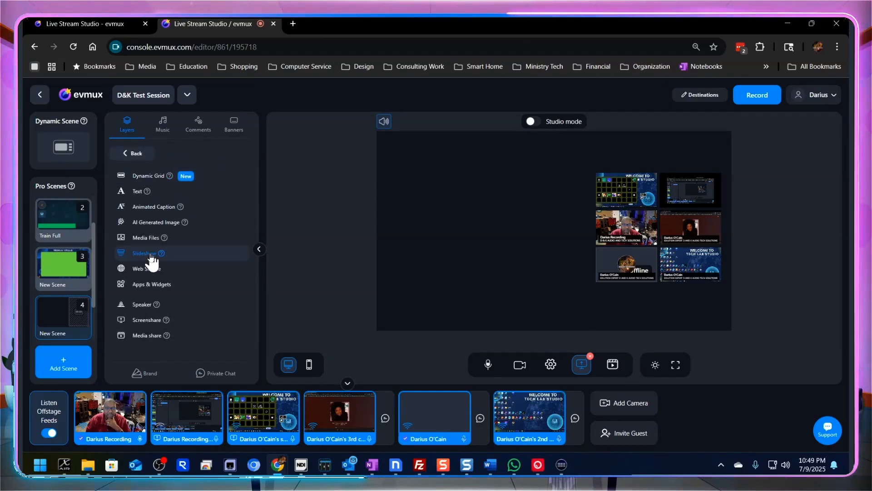
{"action": "left_click", "coordinate": [151, 256]}
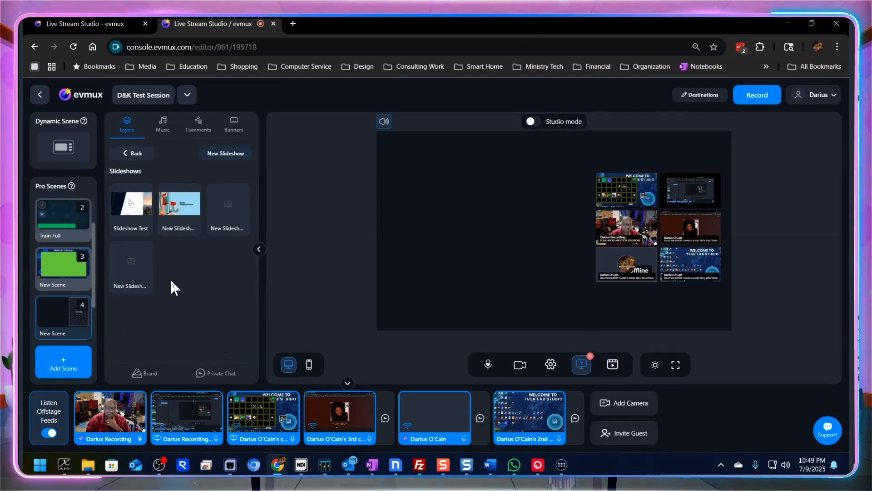
{"action": "left_click", "coordinate": [226, 157]}
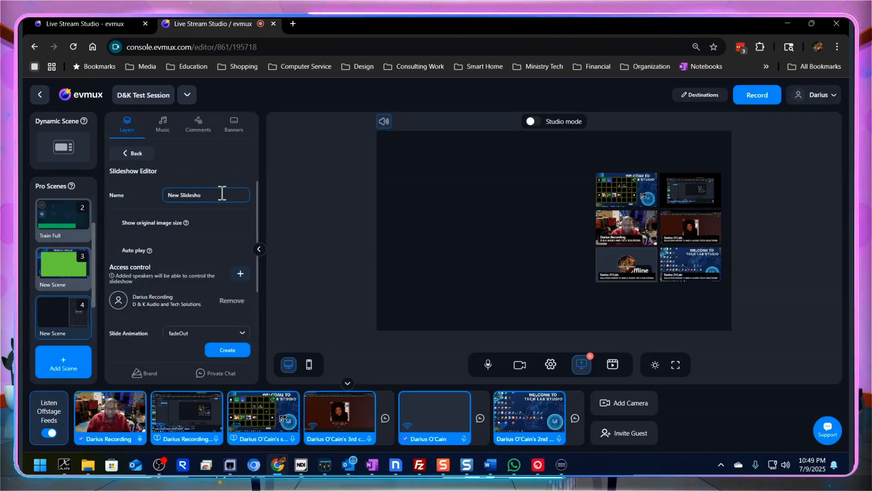
{"action": "key", "text": "BackSpace"}
{"action": "key", "text": "BackSpace"}
{"action": "key", "text": "BackSpace"}
{"action": "key", "text": "BackSpace"}
{"action": "key", "text": "BackSpace"}
{"action": "key", "text": "BackSpace"}
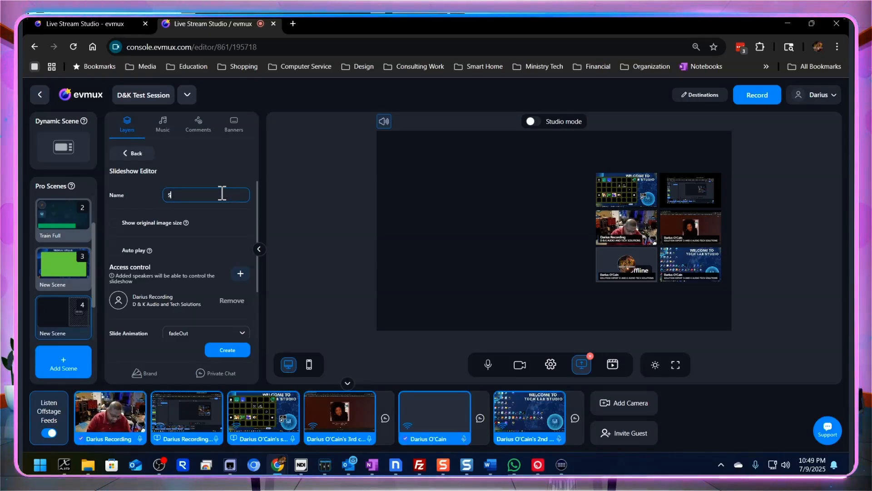
Add the first seven uploaded images as slides, leaving out the PDFs, and create the slideshow.
{"action": "scroll", "coordinate": [230, 318], "scroll_direction": "down", "scroll_amount": 2}
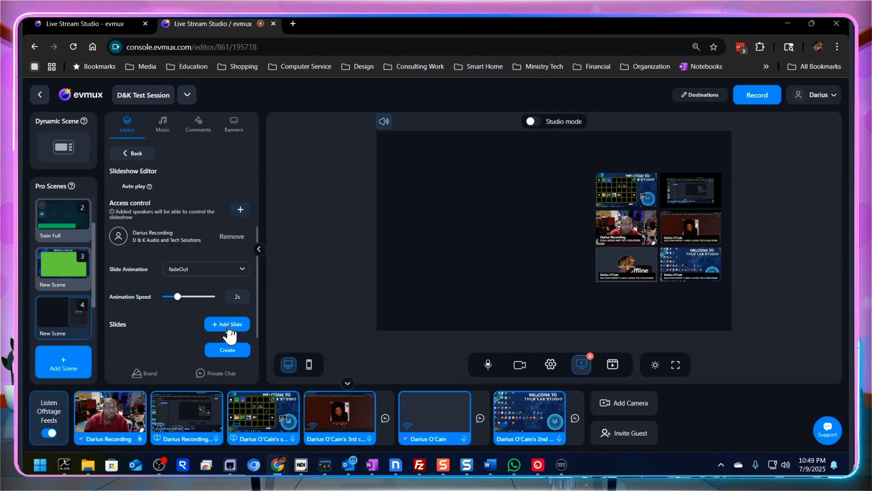
{"action": "left_click", "coordinate": [228, 327]}
{"action": "mouse_move", "coordinate": [229, 331]}
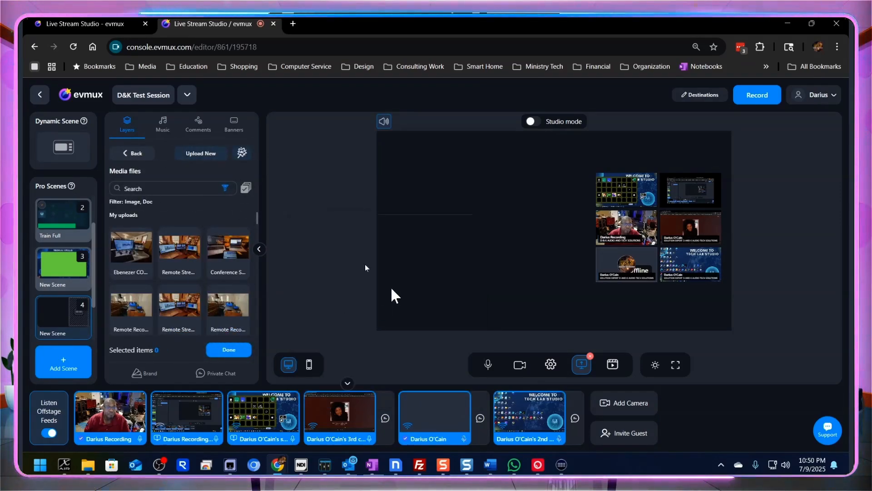
{"action": "left_click", "coordinate": [132, 253]}
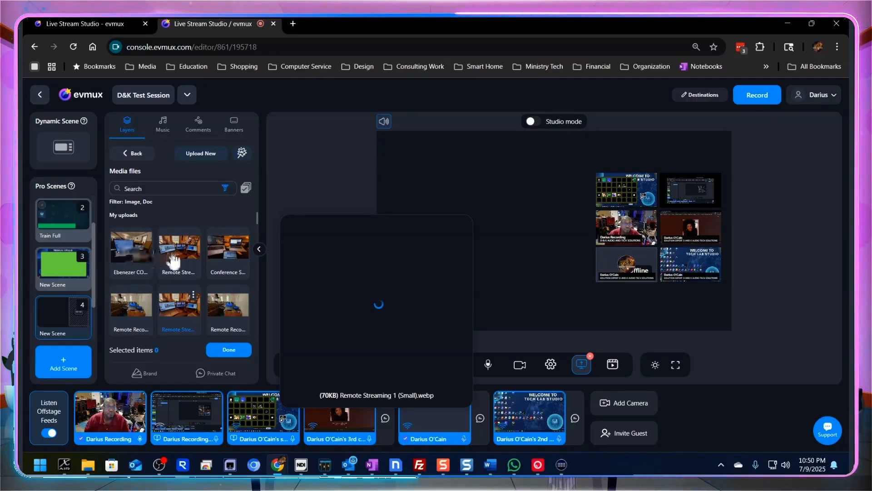
{"action": "left_click", "coordinate": [177, 253]}
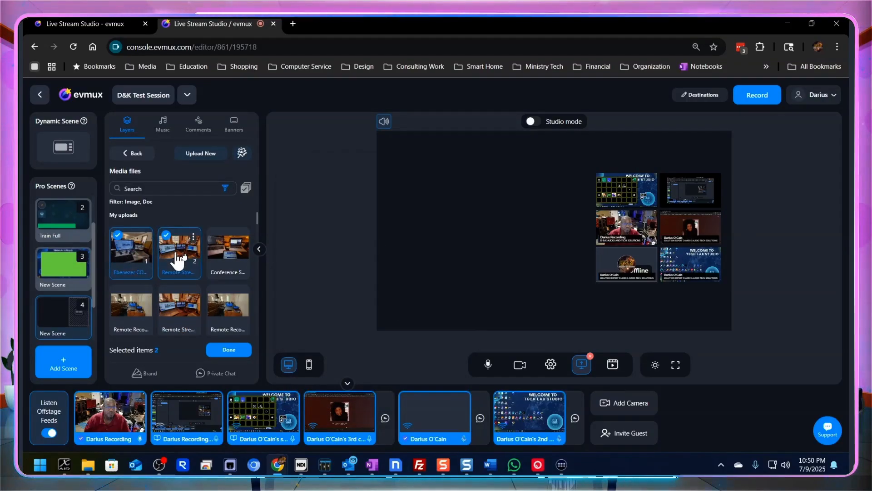
{"action": "left_click", "coordinate": [197, 311], "text": "shift"}
{"action": "left_click", "coordinate": [229, 311]}
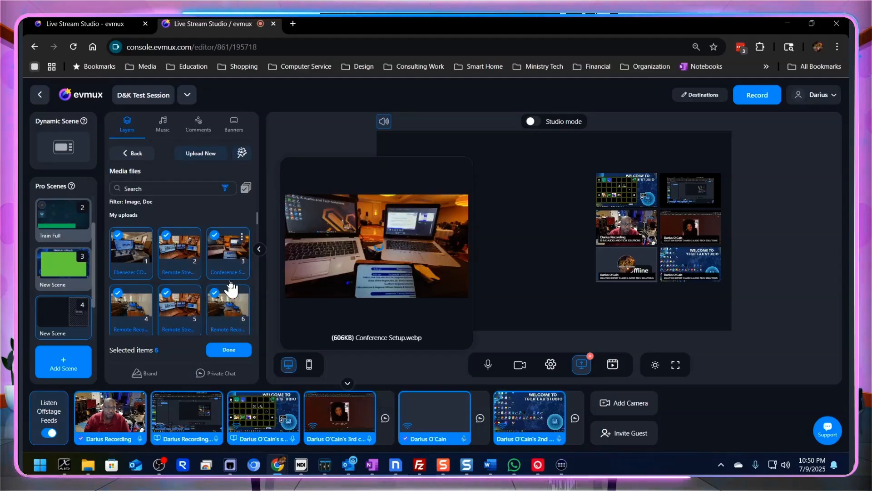
{"action": "scroll", "coordinate": [229, 300], "scroll_direction": "down", "scroll_amount": 1}
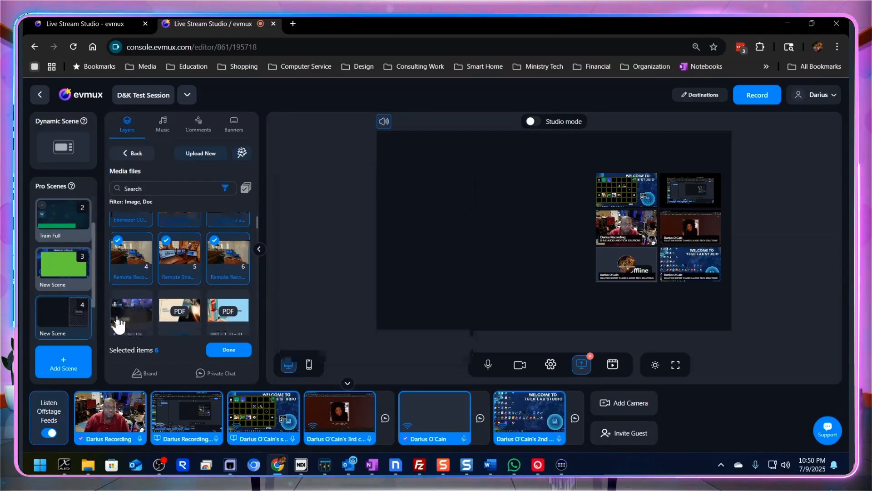
{"action": "left_click", "coordinate": [132, 320]}
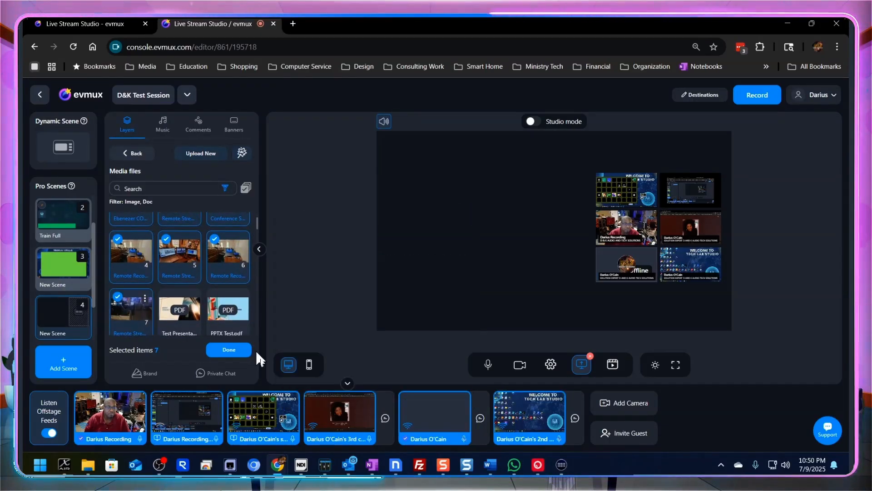
{"action": "left_click", "coordinate": [229, 350]}
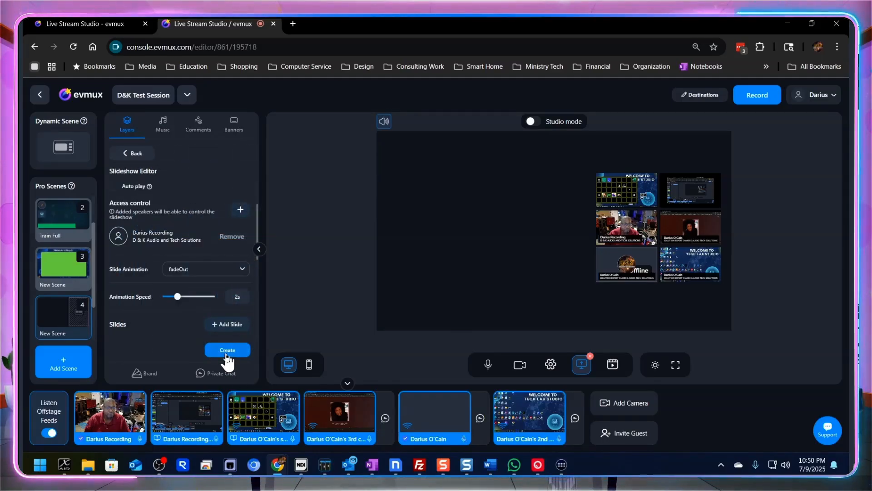
{"action": "left_click", "coordinate": [226, 352]}
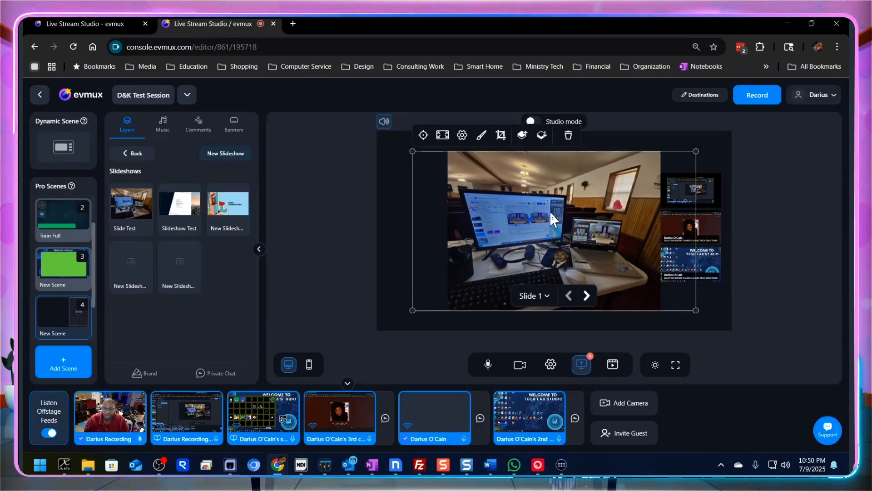
Shrink the slideshow and fit it into the empty area left of the grid, and narrow the grid slightly to widen the gap.
{"action": "left_click_drag", "start_coordinate": [555, 214], "coordinate": [532, 213]}
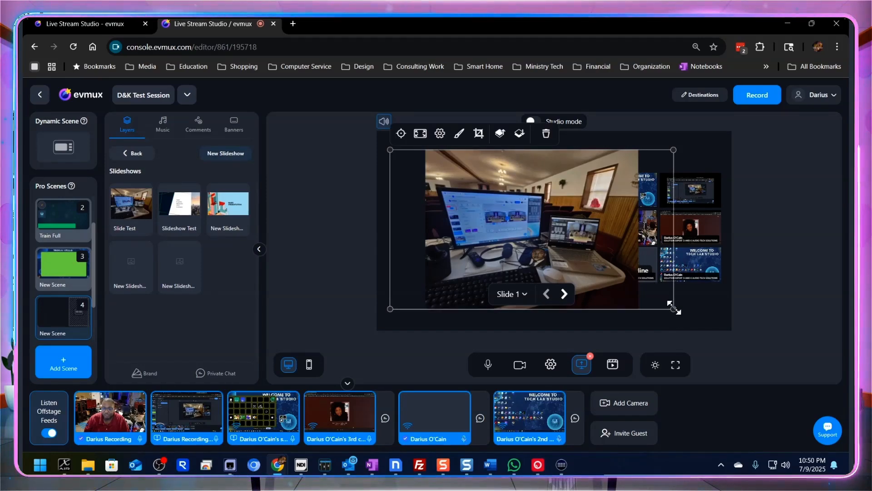
{"action": "left_click_drag", "start_coordinate": [652, 300], "coordinate": [597, 271]}
{"action": "left_click_drag", "start_coordinate": [505, 220], "coordinate": [500, 229]}
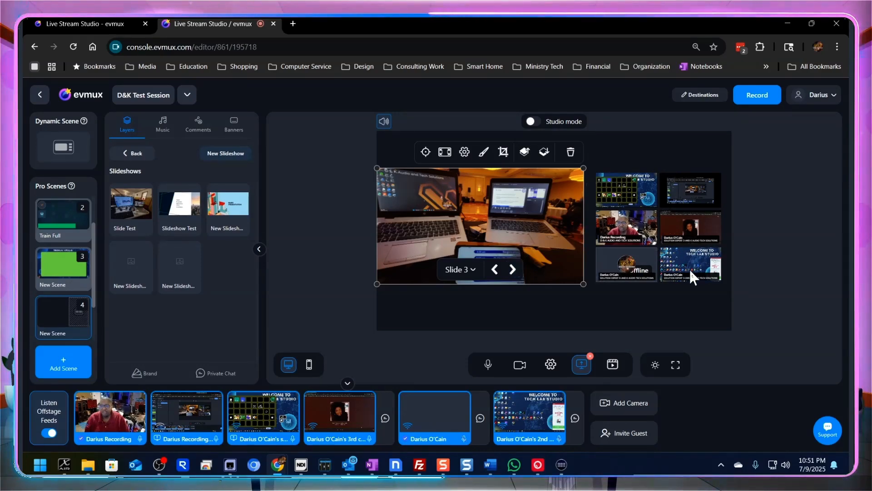
{"action": "left_click", "coordinate": [623, 234]}
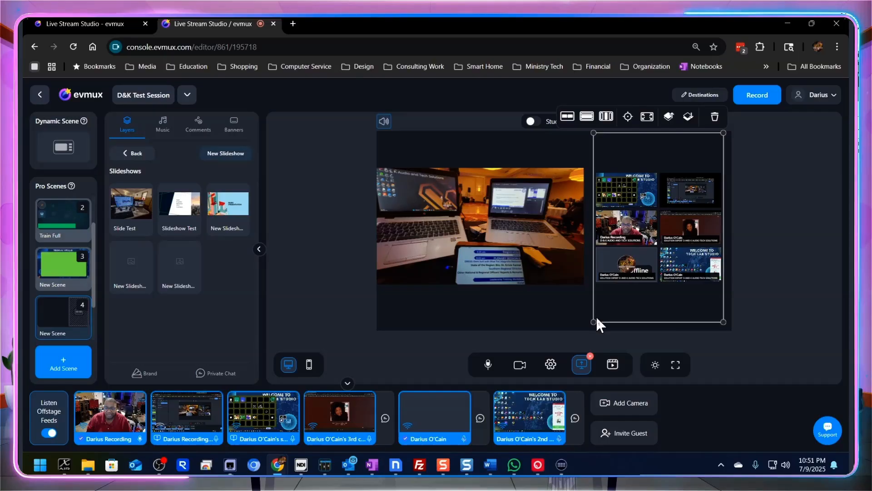
{"action": "left_click_drag", "start_coordinate": [595, 321], "coordinate": [600, 320]}
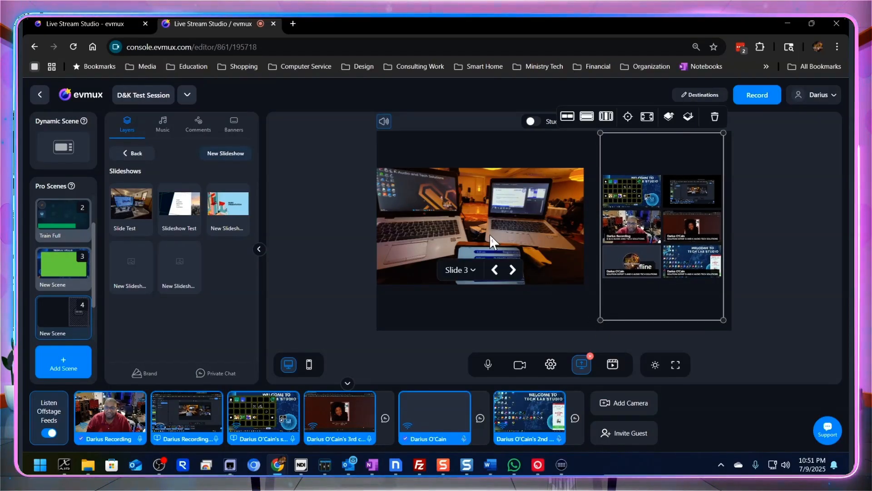
Nudge the slideshow slightly toward the dynamic grid to centre it in the empty area beside the grid.
{"action": "left_click_drag", "start_coordinate": [489, 233], "coordinate": [503, 242]}
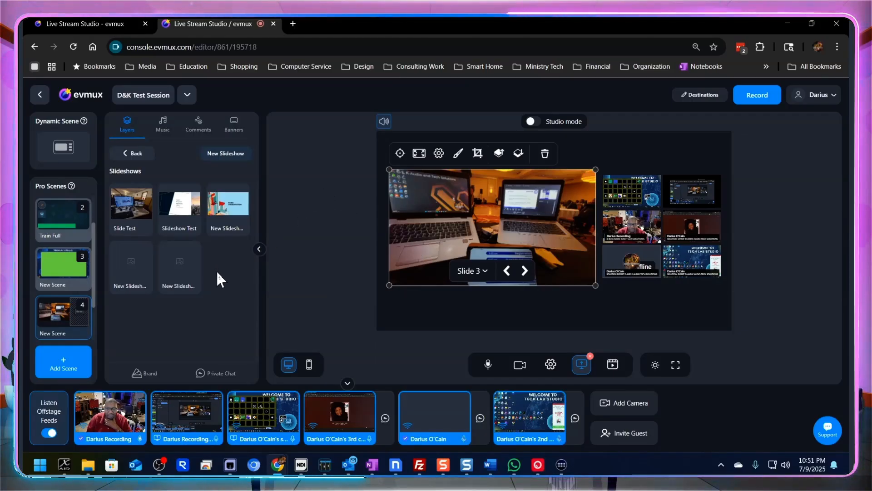
Add the colourful religious-background image from the uploaded media files as a new layer.
{"action": "left_click", "coordinate": [136, 155]}
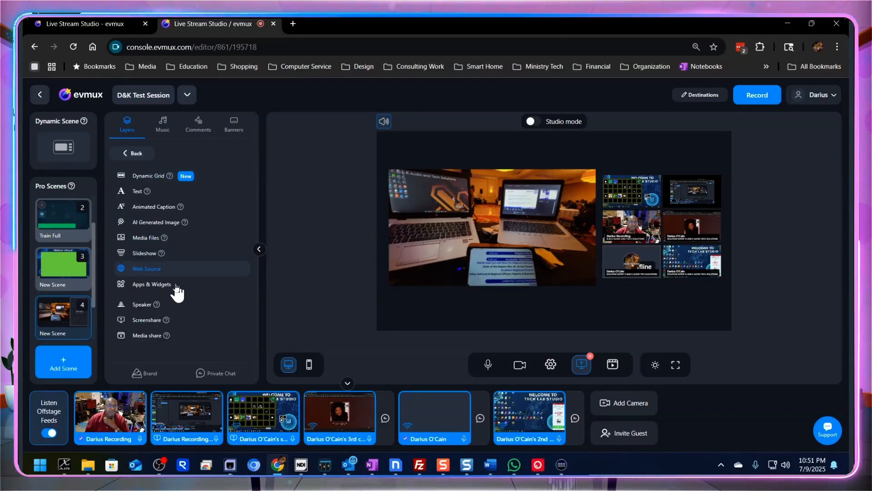
{"action": "left_click", "coordinate": [160, 246]}
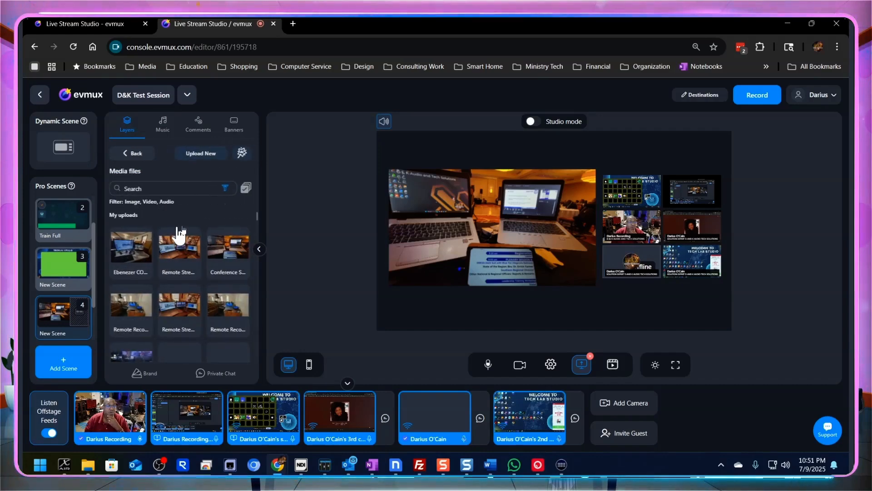
{"action": "mouse_move", "coordinate": [208, 249]}
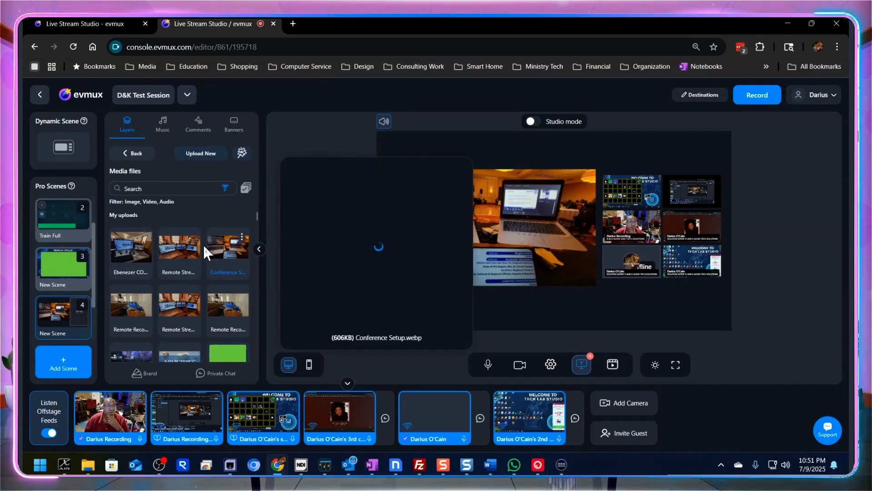
{"action": "scroll", "coordinate": [202, 244], "scroll_direction": "down", "scroll_amount": 2}
{"action": "scroll", "coordinate": [203, 245], "scroll_direction": "down", "scroll_amount": 5}
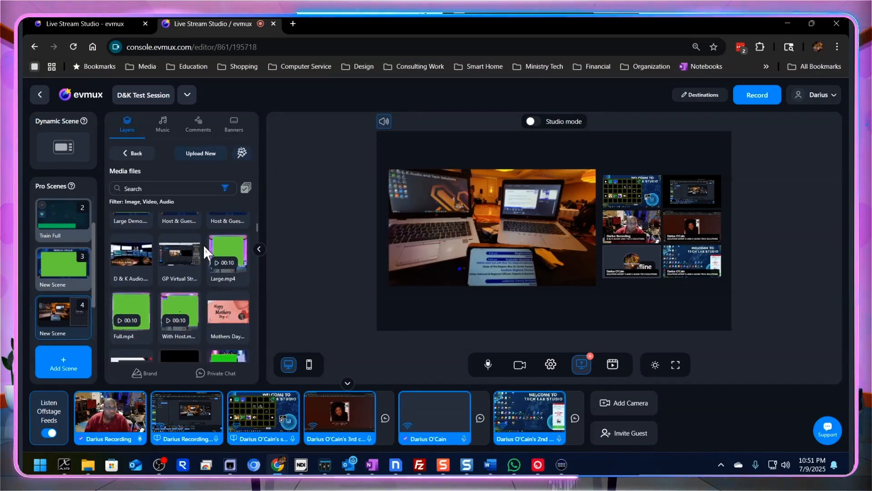
{"action": "scroll", "coordinate": [203, 244], "scroll_direction": "down", "scroll_amount": 5}
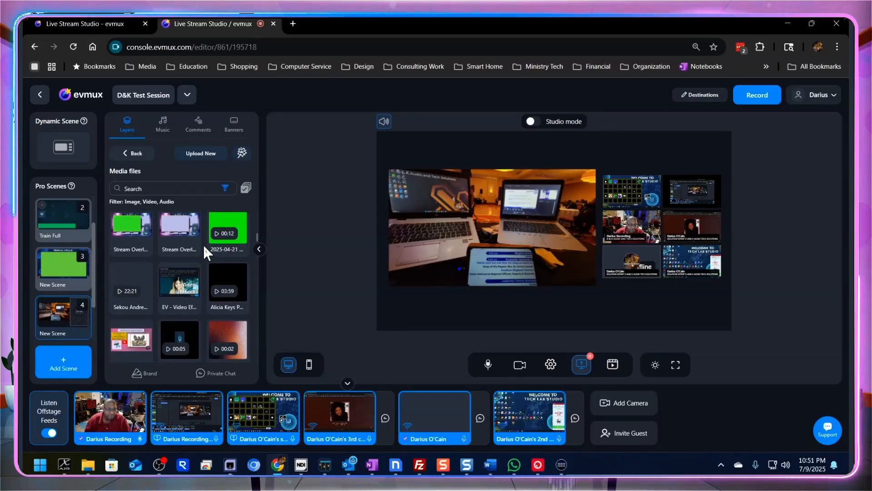
{"action": "scroll", "coordinate": [203, 243], "scroll_direction": "down", "scroll_amount": 4}
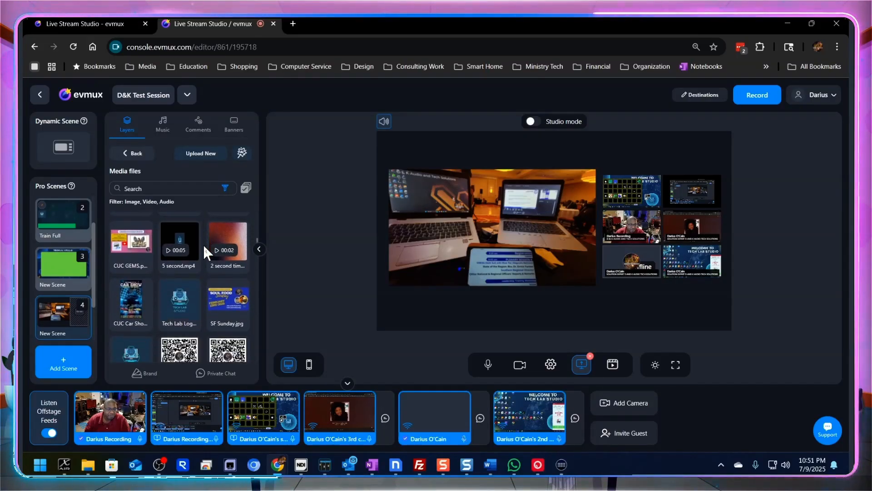
{"action": "scroll", "coordinate": [202, 243], "scroll_direction": "down", "scroll_amount": 5}
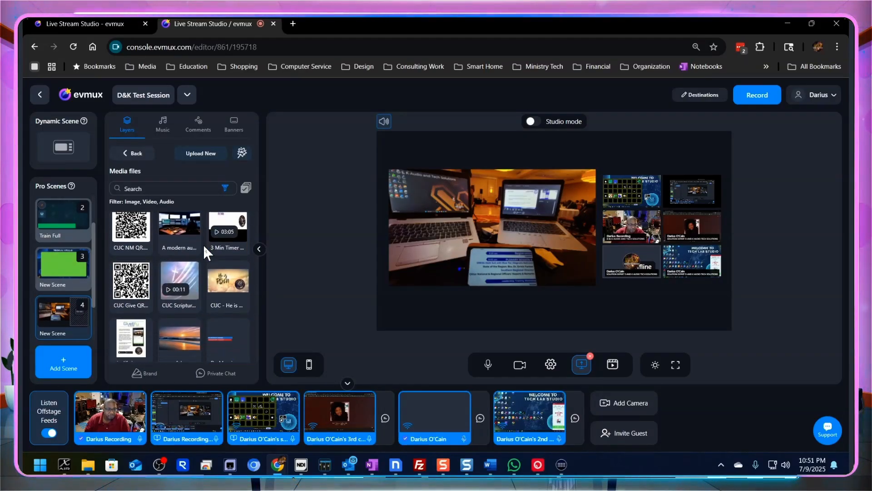
{"action": "scroll", "coordinate": [203, 244], "scroll_direction": "down", "scroll_amount": 5}
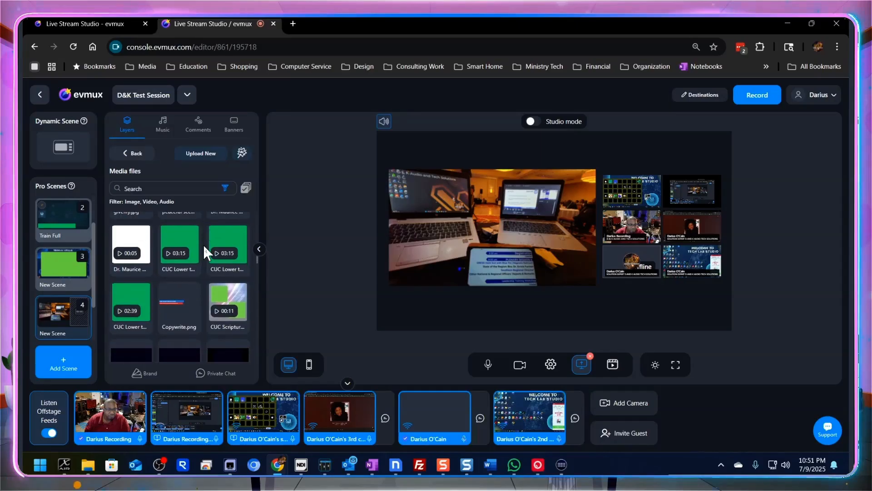
{"action": "scroll", "coordinate": [203, 243], "scroll_direction": "down", "scroll_amount": 8}
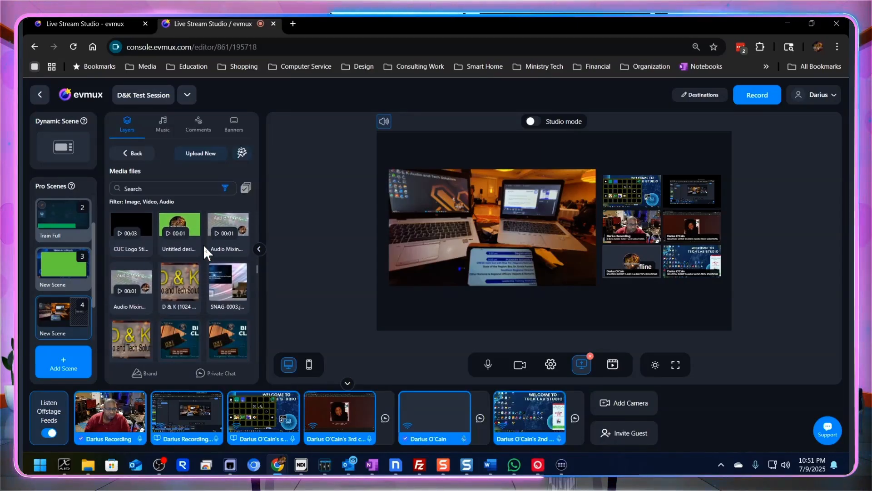
{"action": "scroll", "coordinate": [202, 243], "scroll_direction": "down", "scroll_amount": 8}
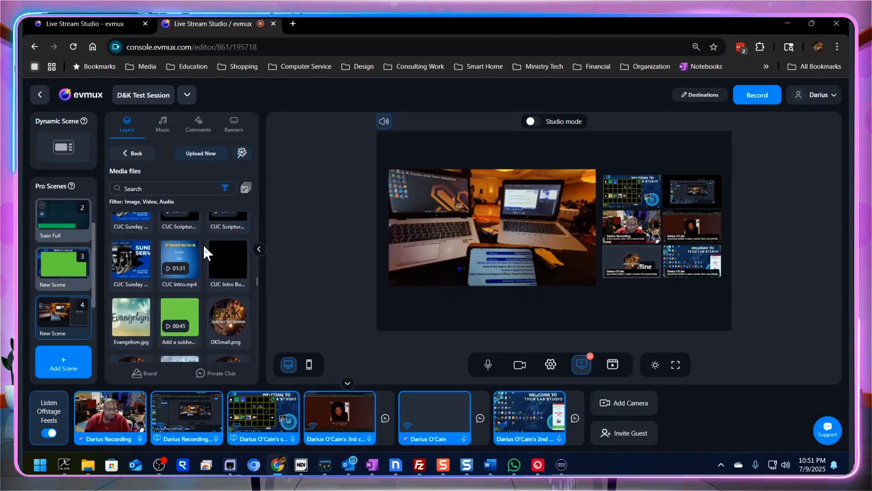
{"action": "scroll", "coordinate": [202, 244], "scroll_direction": "down", "scroll_amount": 8}
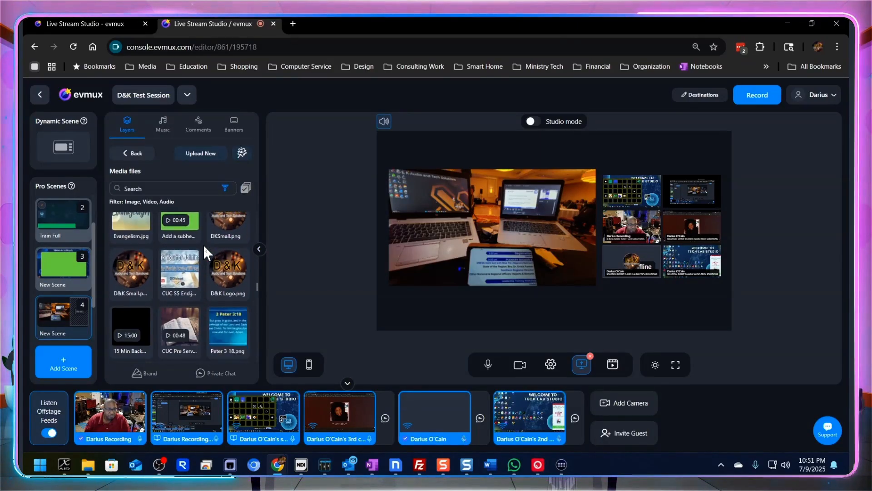
{"action": "scroll", "coordinate": [203, 243], "scroll_direction": "down", "scroll_amount": 3}
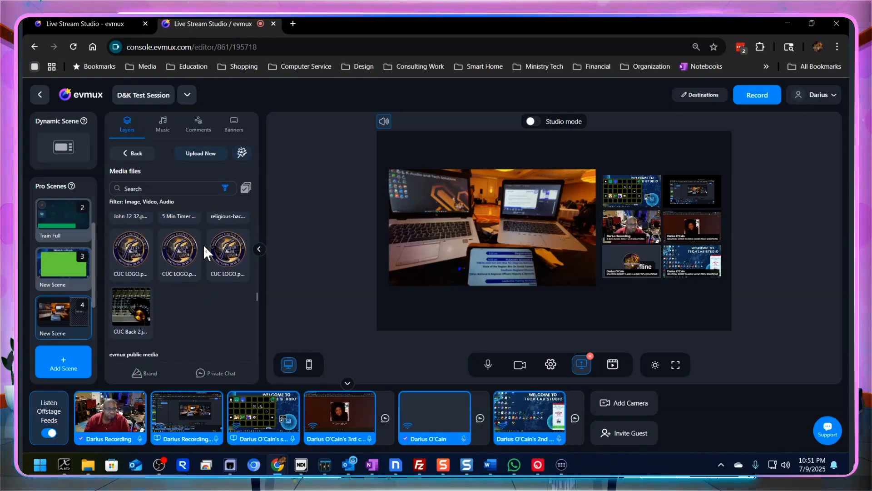
{"action": "left_click", "coordinate": [224, 248]}
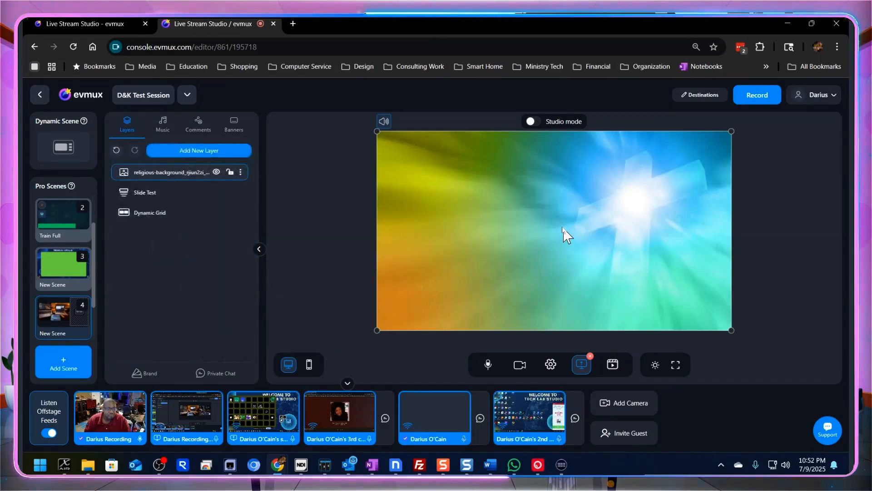
Move the religious-background layer beneath Slide Test and Dynamic Grid so it serves as the scene's backdrop.
{"action": "left_click", "coordinate": [563, 230]}
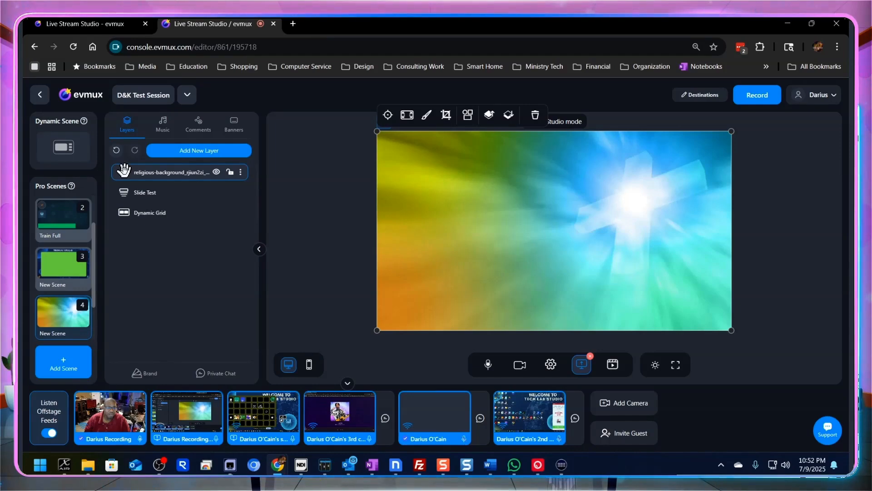
{"action": "left_click_drag", "start_coordinate": [124, 172], "coordinate": [130, 221]}
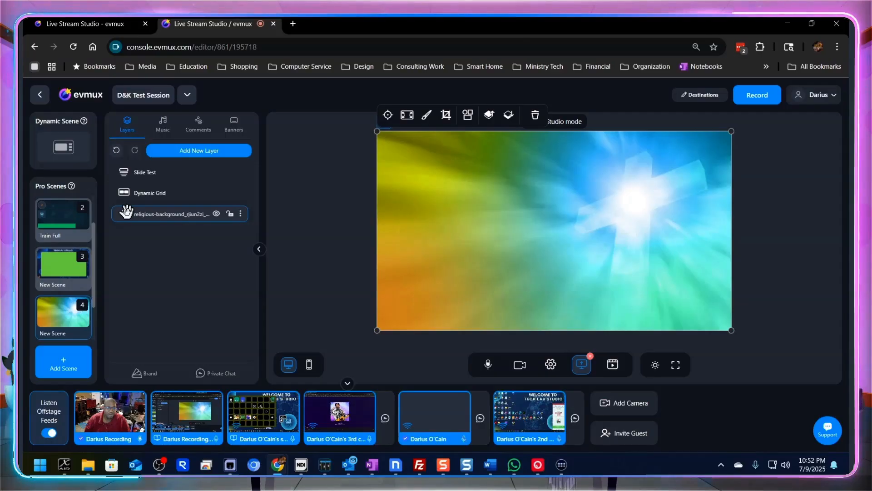
{"action": "left_click", "coordinate": [320, 204]}
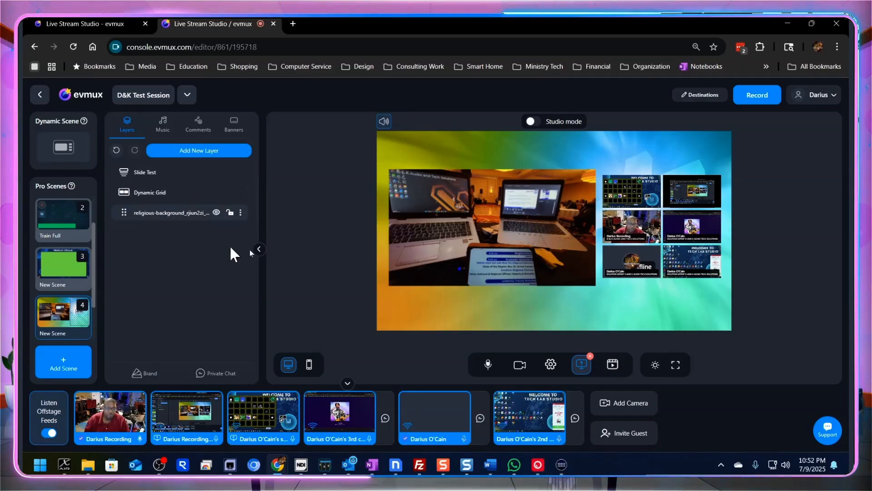
Move the slideshow up a little on the canvas to leave more room beneath it.
{"action": "mouse_move", "coordinate": [475, 246]}
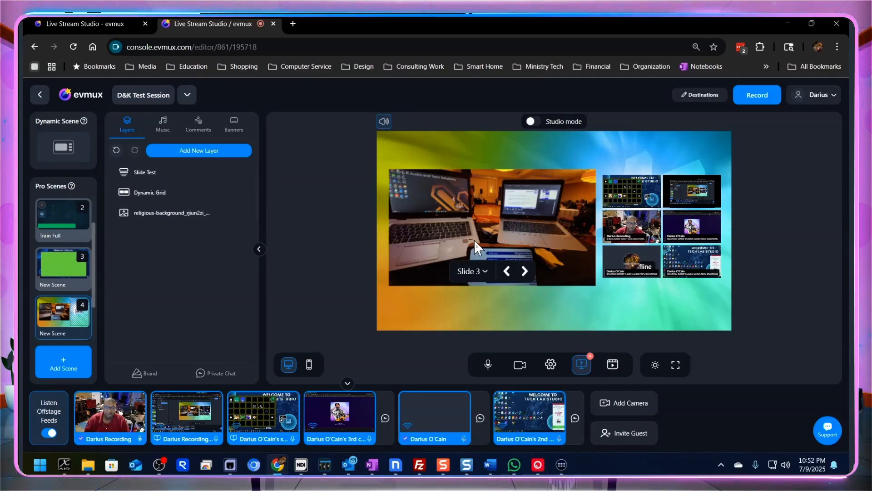
{"action": "left_click_drag", "start_coordinate": [454, 208], "coordinate": [453, 193]}
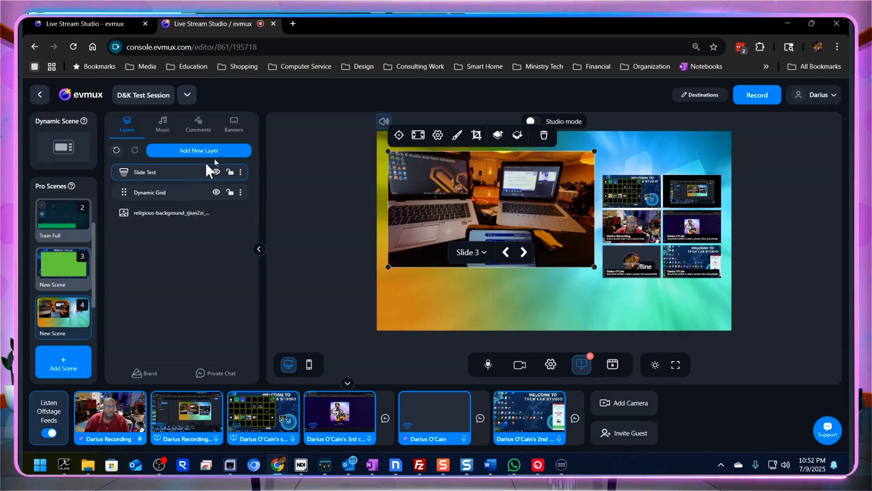
Add the Tech Lab.png logo from the uploaded media files as a new layer.
{"action": "left_click", "coordinate": [192, 151]}
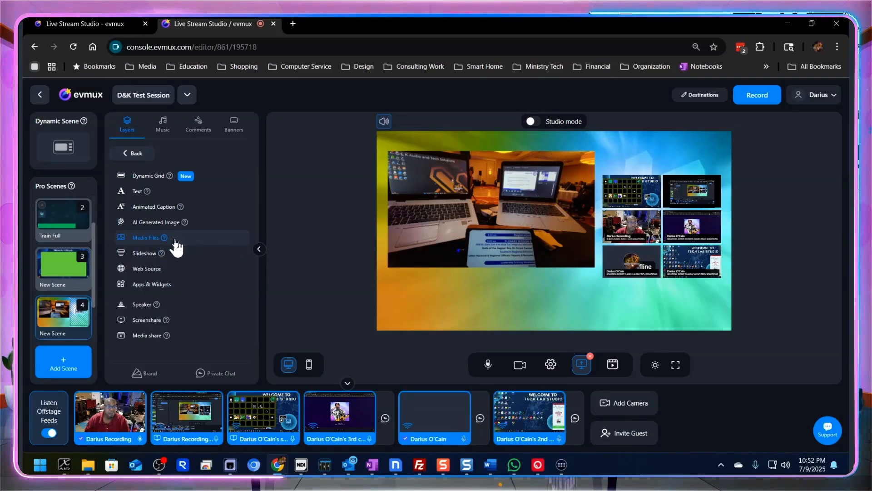
{"action": "left_click", "coordinate": [150, 238]}
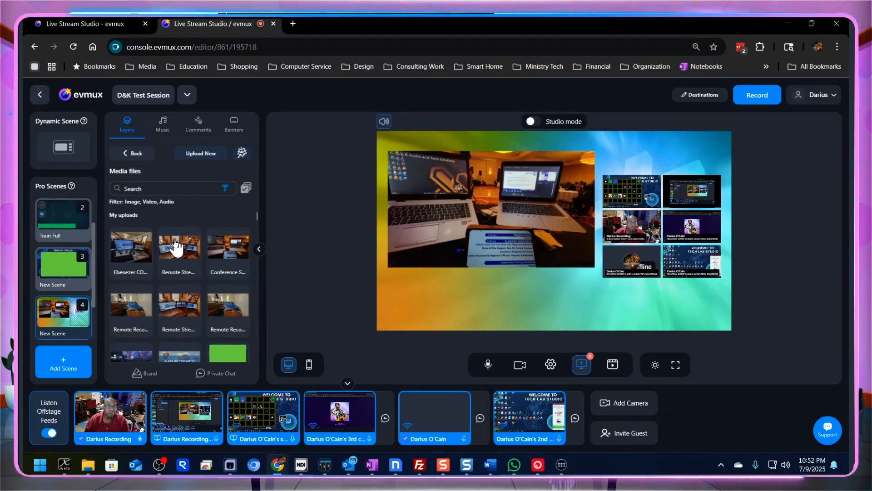
{"action": "left_click", "coordinate": [211, 263]}
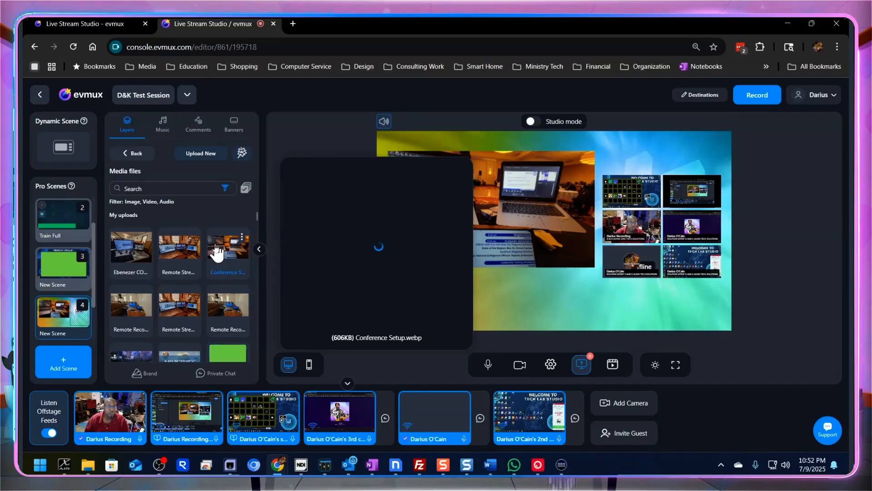
{"action": "scroll", "coordinate": [184, 267], "scroll_direction": "down", "scroll_amount": 1}
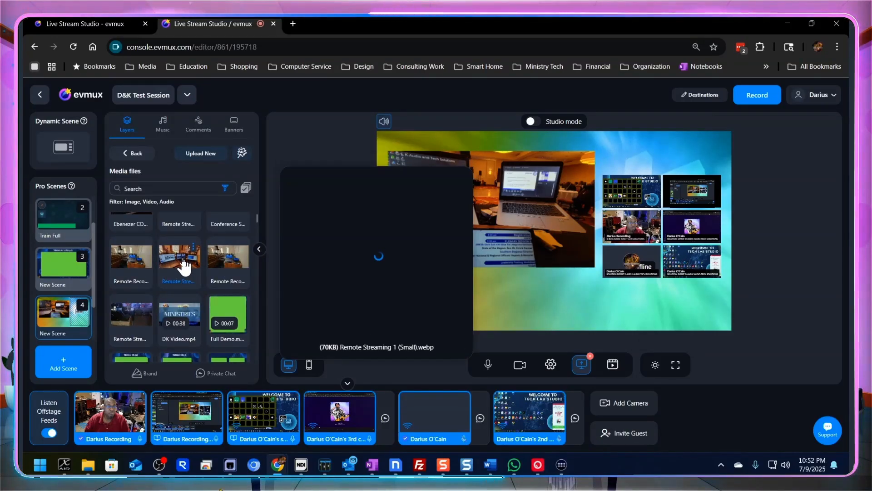
{"action": "scroll", "coordinate": [184, 267], "scroll_direction": "down", "scroll_amount": 1}
{"action": "scroll", "coordinate": [184, 268], "scroll_direction": "down", "scroll_amount": 1}
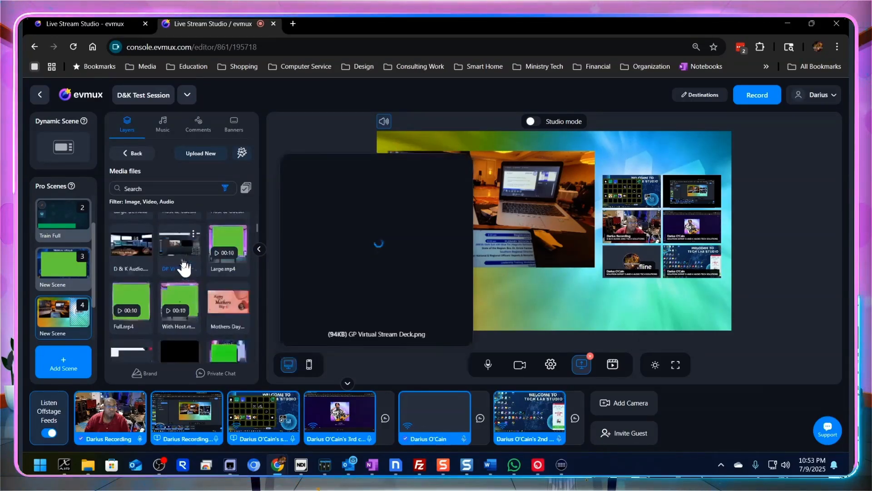
{"action": "scroll", "coordinate": [184, 267], "scroll_direction": "down", "scroll_amount": 2}
{"action": "scroll", "coordinate": [183, 268], "scroll_direction": "down", "scroll_amount": 2}
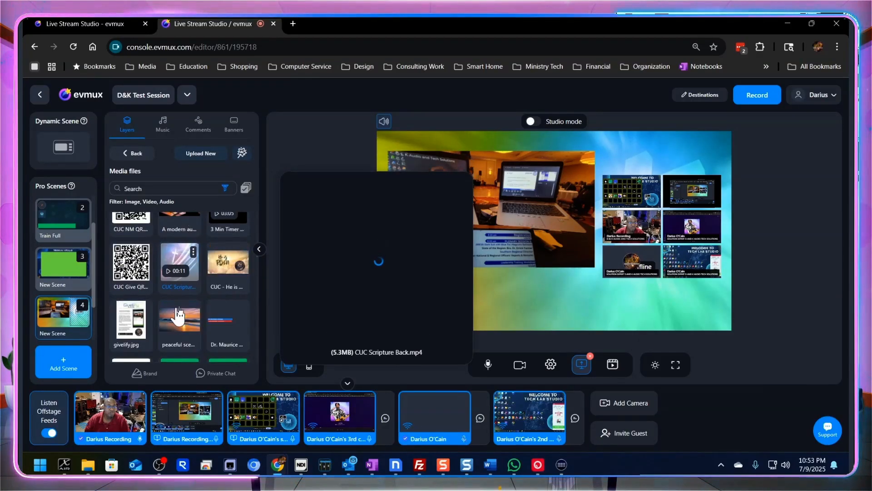
{"action": "scroll", "coordinate": [195, 272], "scroll_direction": "down", "scroll_amount": 3}
{"action": "scroll", "coordinate": [196, 271], "scroll_direction": "up", "scroll_amount": 2}
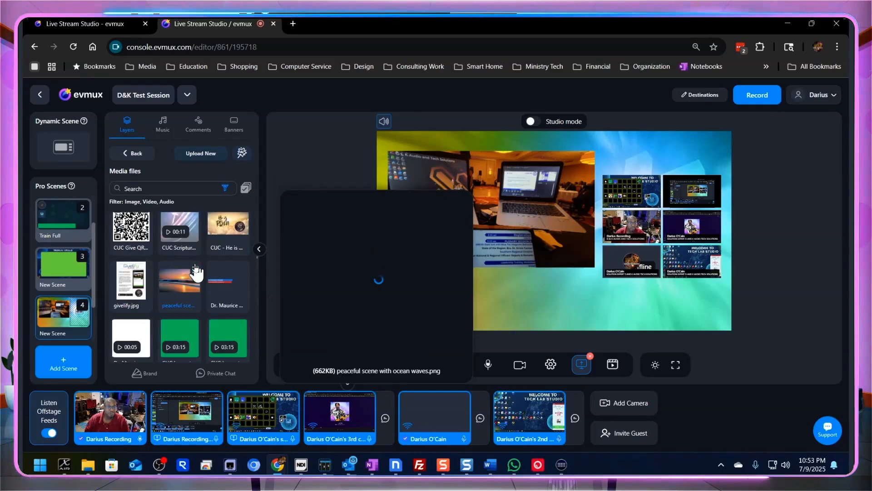
{"action": "scroll", "coordinate": [196, 271], "scroll_direction": "up", "scroll_amount": 1}
{"action": "scroll", "coordinate": [195, 271], "scroll_direction": "up", "scroll_amount": 1}
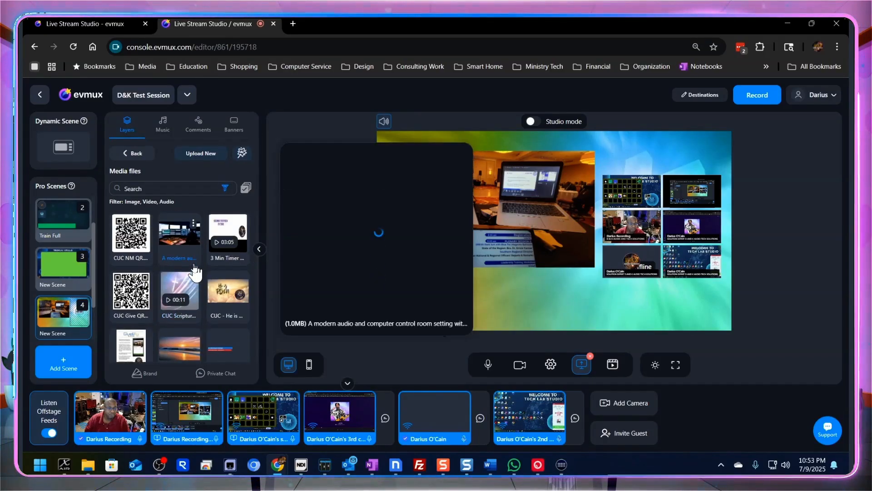
{"action": "scroll", "coordinate": [195, 272], "scroll_direction": "up", "scroll_amount": 1}
{"action": "scroll", "coordinate": [130, 268], "scroll_direction": "up", "scroll_amount": 1}
{"action": "scroll", "coordinate": [130, 273], "scroll_direction": "up", "scroll_amount": 1}
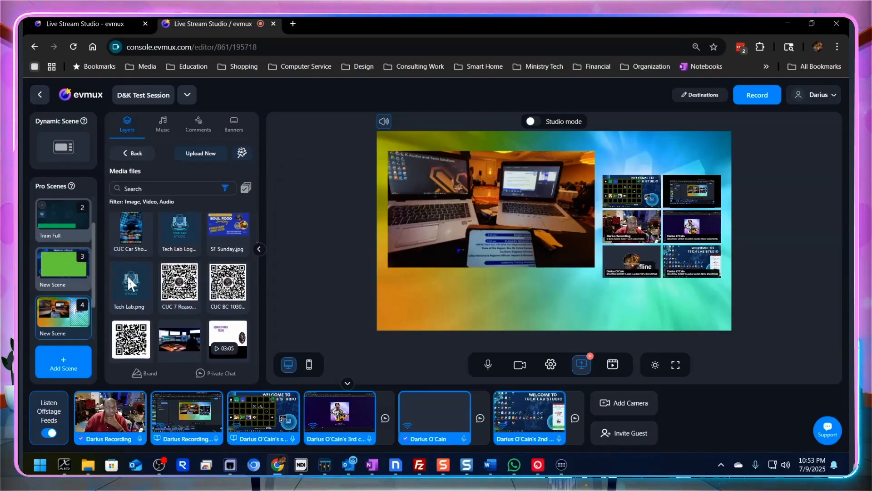
{"action": "mouse_move", "coordinate": [133, 301]}
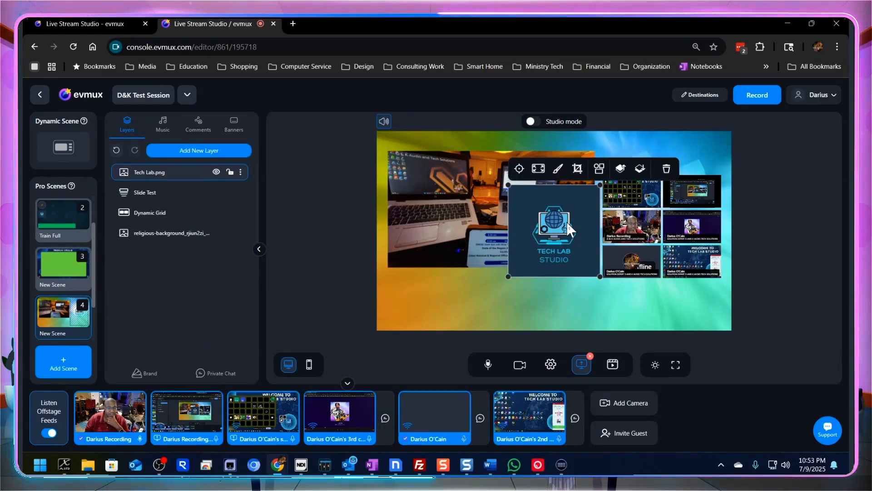
Shrink the Tech Lab logo and place it in the canvas's lower-left corner below the slideshow.
{"action": "left_click_drag", "start_coordinate": [558, 234], "coordinate": [448, 265]}
{"action": "left_click_drag", "start_coordinate": [475, 233], "coordinate": [402, 304]}
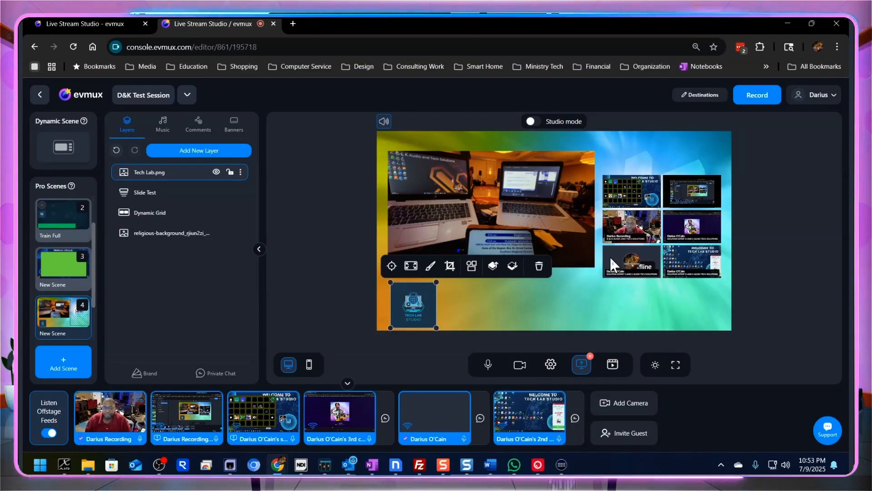
Advance the slideshow on the canvas to slide 4 and open the Slide Test layer in the slideshow editor.
{"action": "mouse_move", "coordinate": [545, 205]}
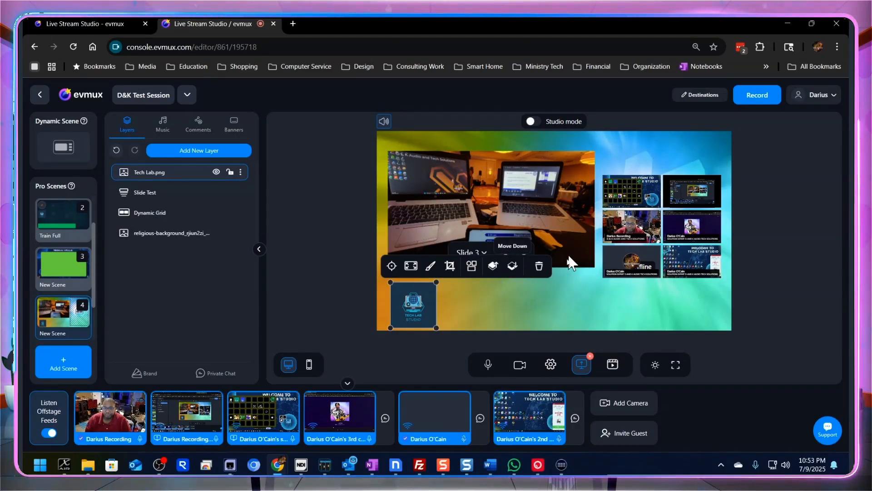
{"action": "left_click", "coordinate": [547, 187]}
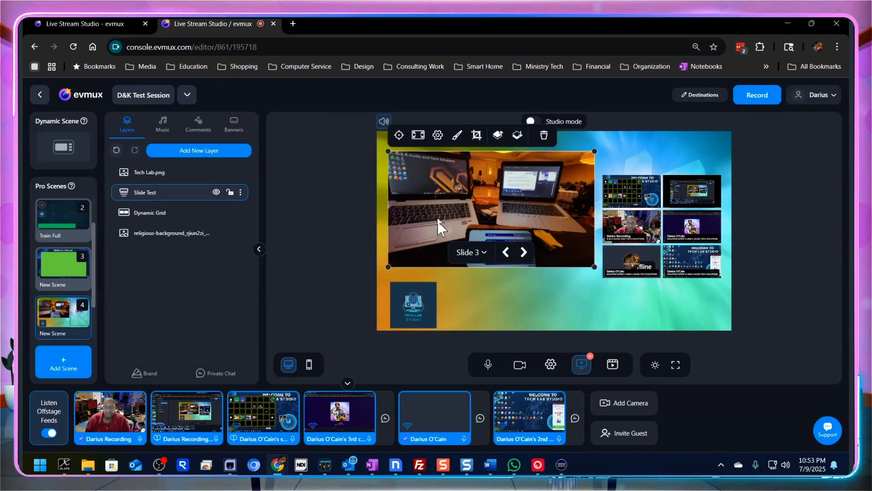
{"action": "left_click", "coordinate": [524, 252]}
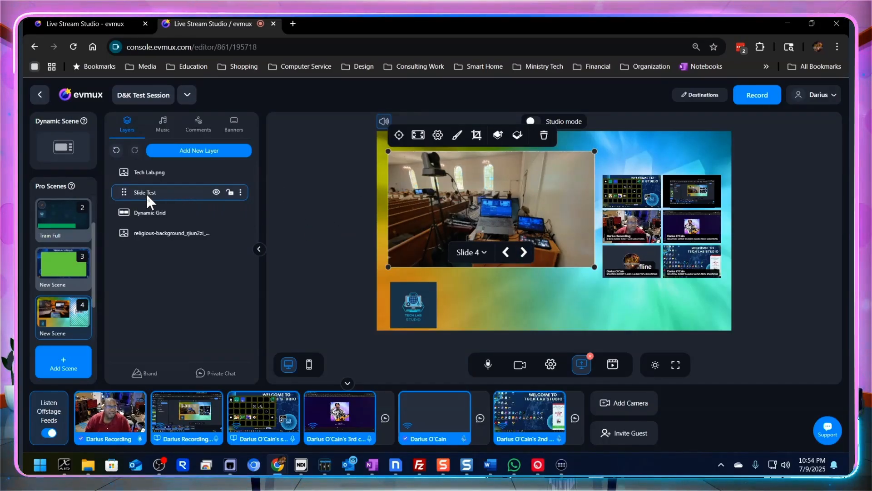
{"action": "left_click", "coordinate": [241, 194]}
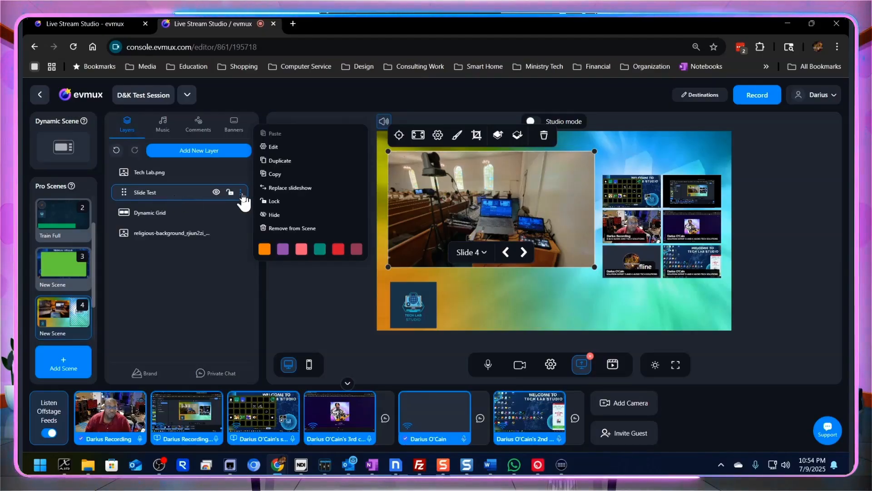
{"action": "left_click", "coordinate": [275, 146]}
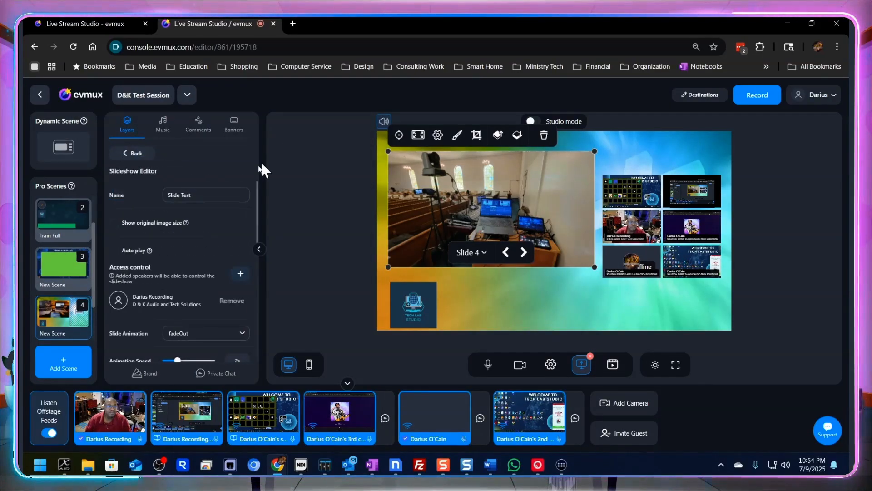
Set the Slide Test slideshow's animation speed to 1s and return to the layer list.
{"action": "scroll", "coordinate": [213, 268], "scroll_direction": "down", "scroll_amount": 2}
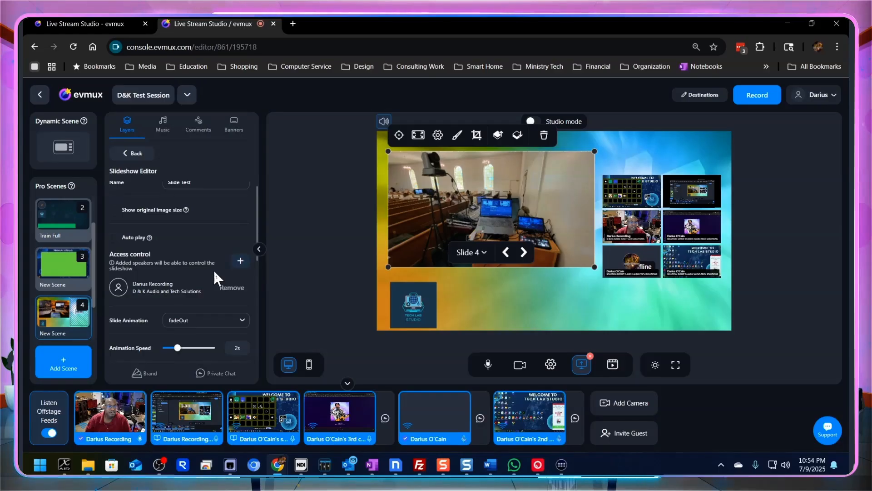
{"action": "scroll", "coordinate": [215, 279], "scroll_direction": "down", "scroll_amount": 1}
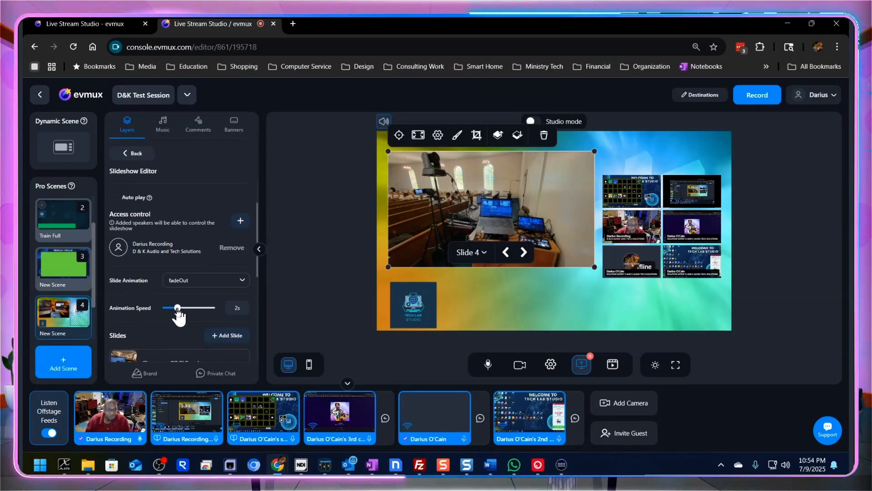
{"action": "left_click", "coordinate": [177, 308]}
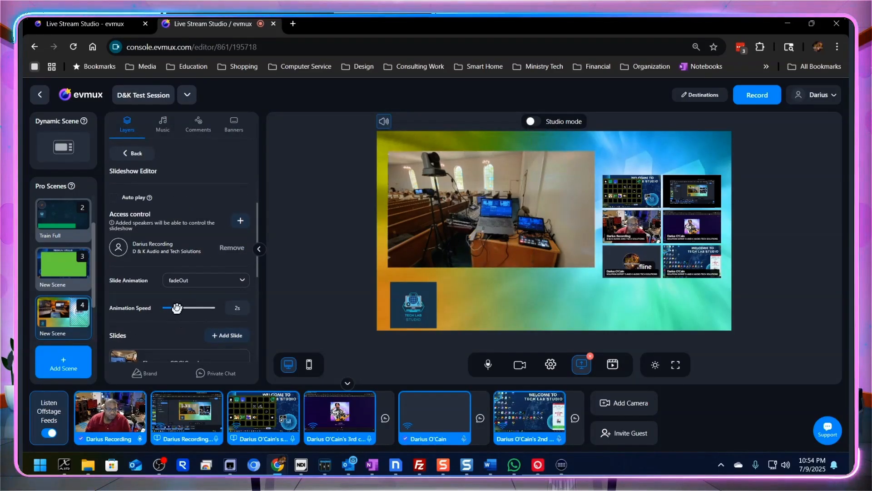
{"action": "left_click_drag", "start_coordinate": [177, 308], "coordinate": [167, 308]}
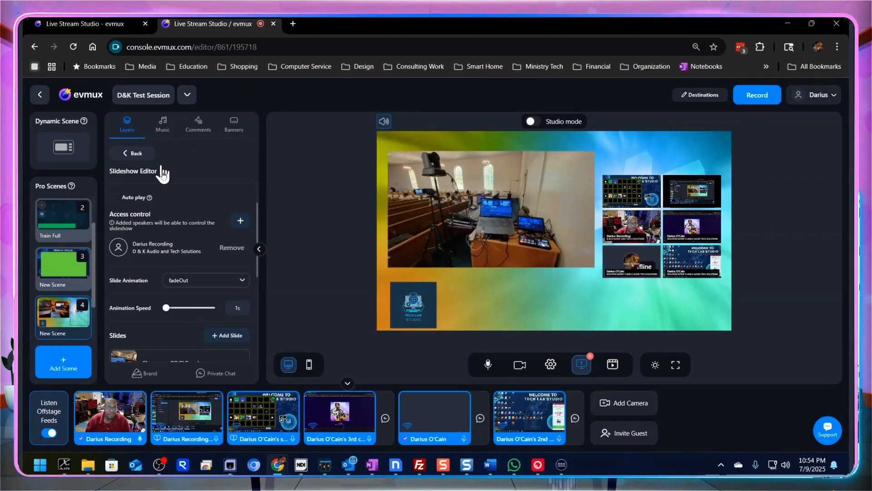
{"action": "left_click", "coordinate": [136, 154]}
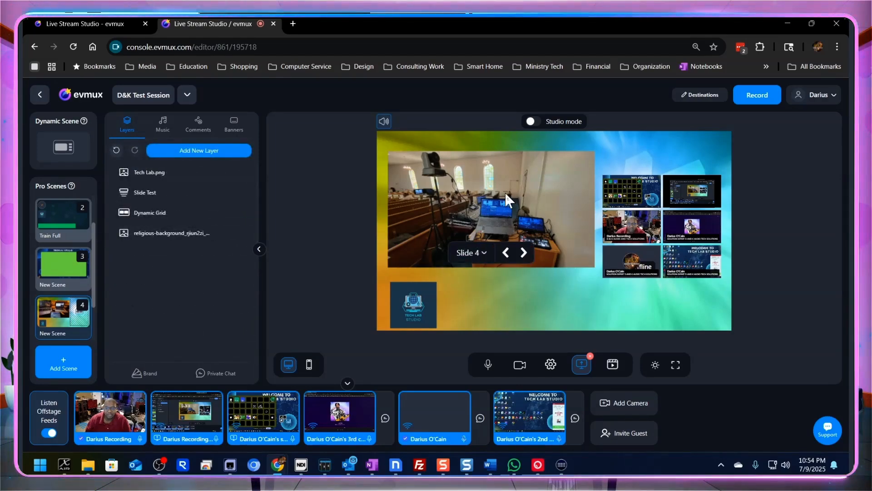
Advance the slideshow on the canvas to slide 6 to preview the slide transitions.
{"action": "left_click", "coordinate": [524, 253]}
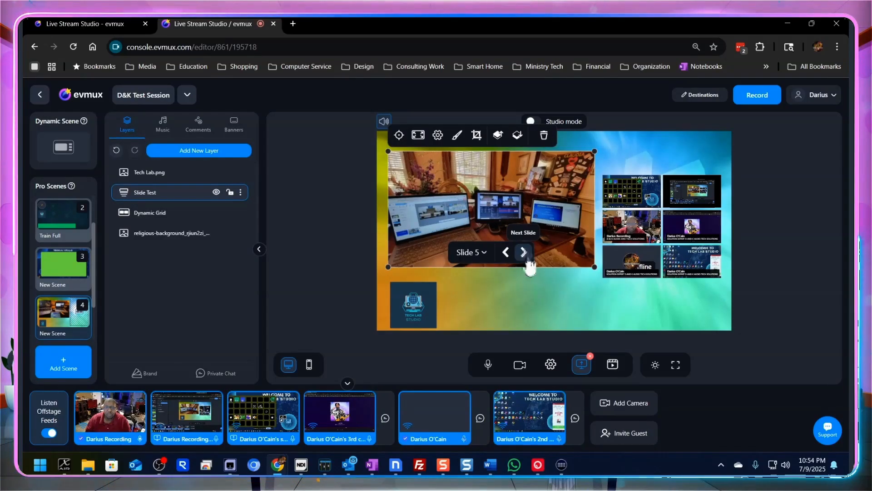
{"action": "left_click", "coordinate": [525, 253]}
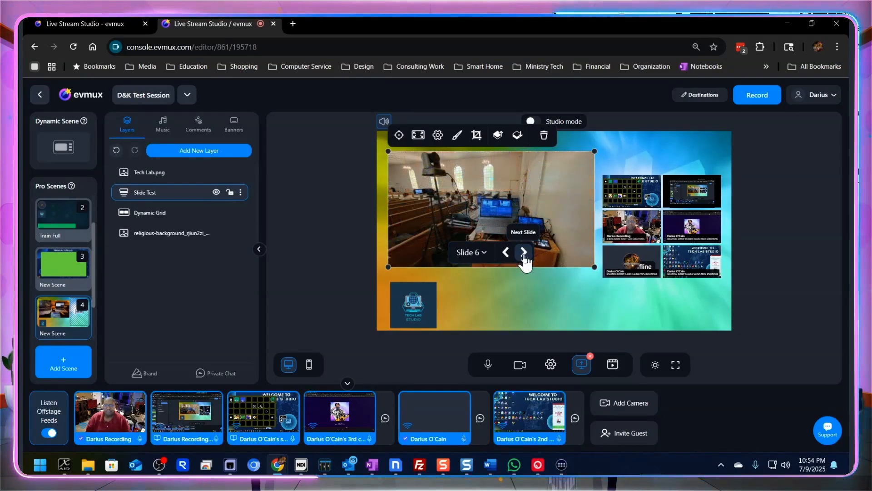